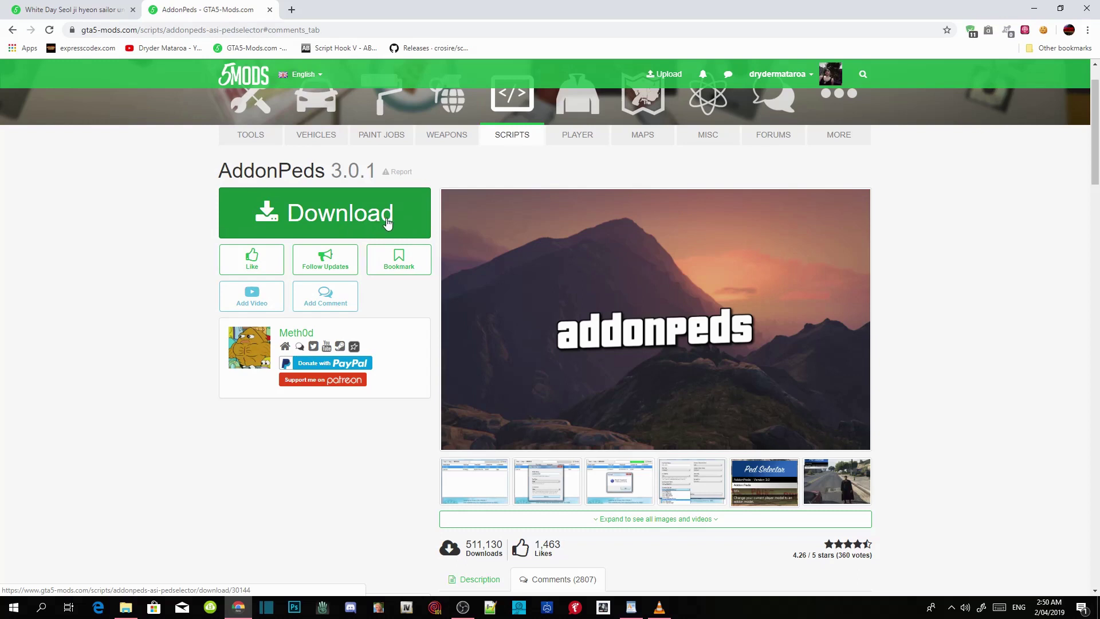
Scroll through the AddonPeds comments on GTA5-Mods.com, then minimize Chrome
{"action": "scroll", "coordinate": [387, 223], "scroll_direction": "down", "scroll_amount": 15}
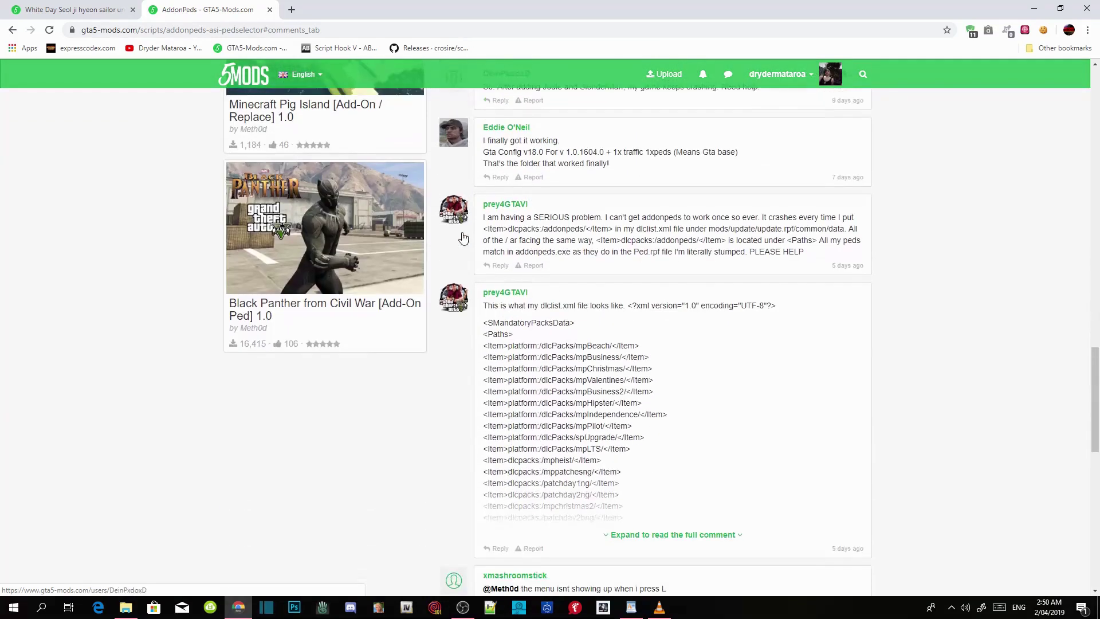
{"action": "scroll", "coordinate": [464, 237], "scroll_direction": "down", "scroll_amount": 8}
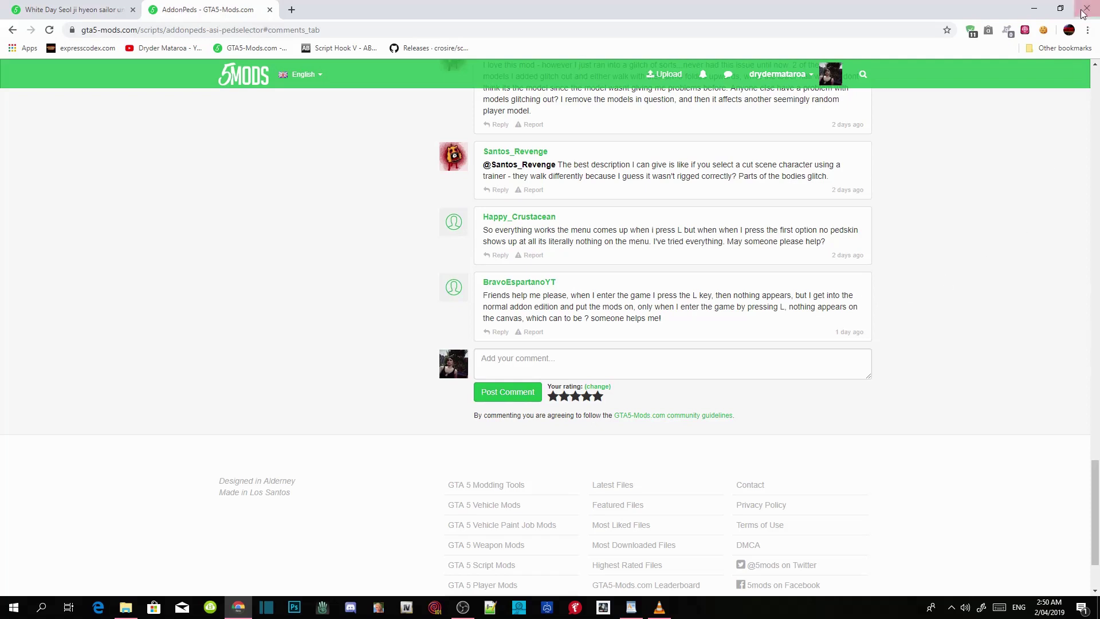
{"action": "left_click", "coordinate": [1042, 7]}
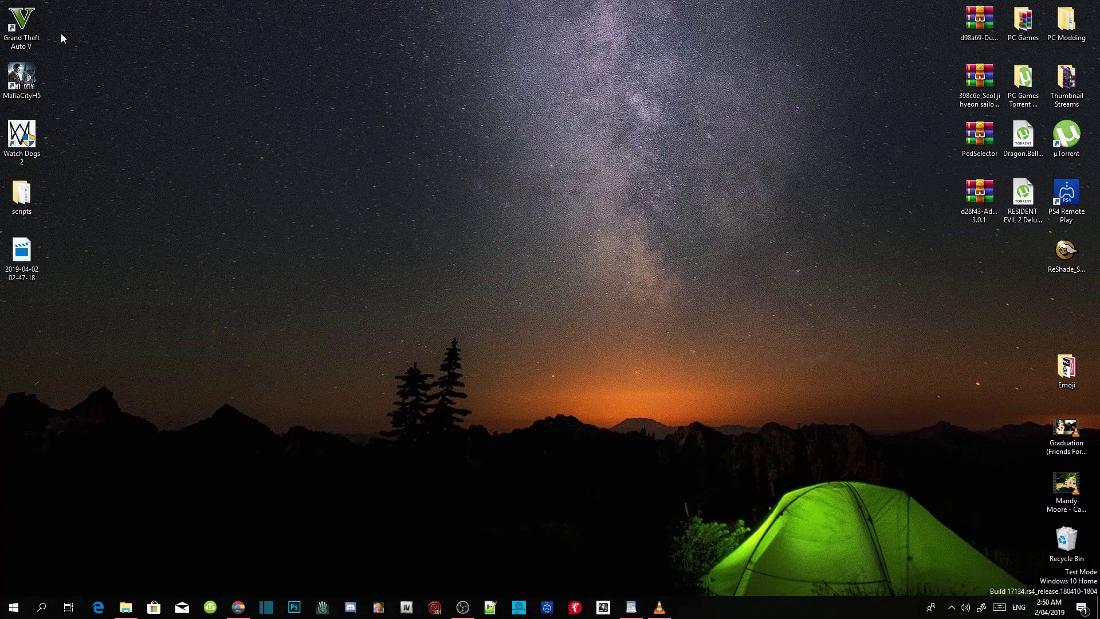
Open the install folder of the Grand Theft Auto V shortcut in File Explorer
{"action": "right_click", "coordinate": [20, 23]}
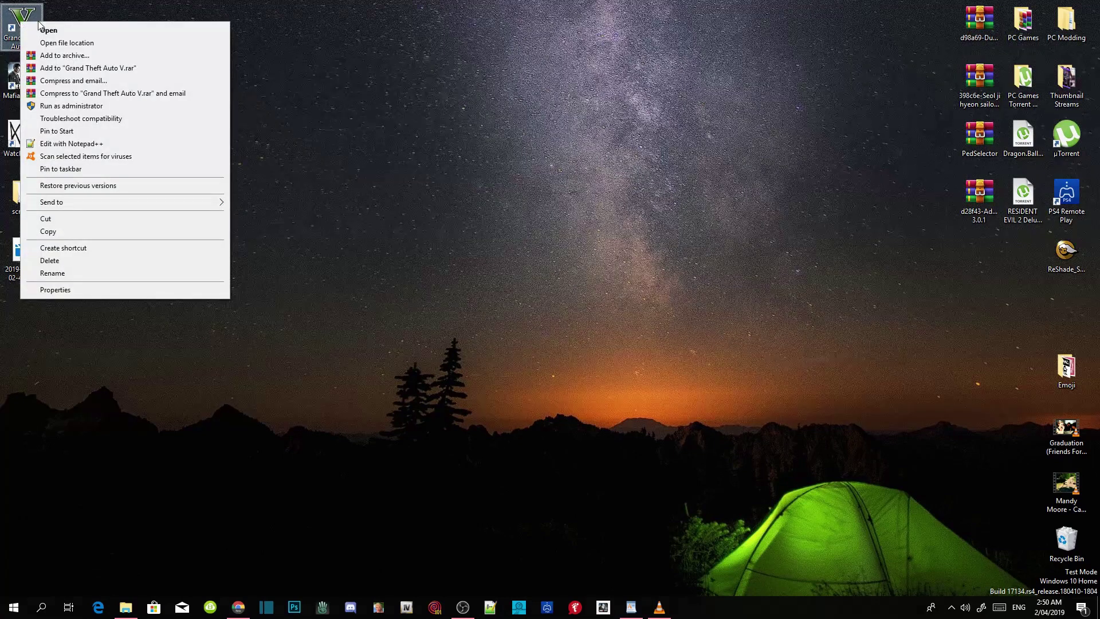
{"action": "left_click", "coordinate": [63, 43]}
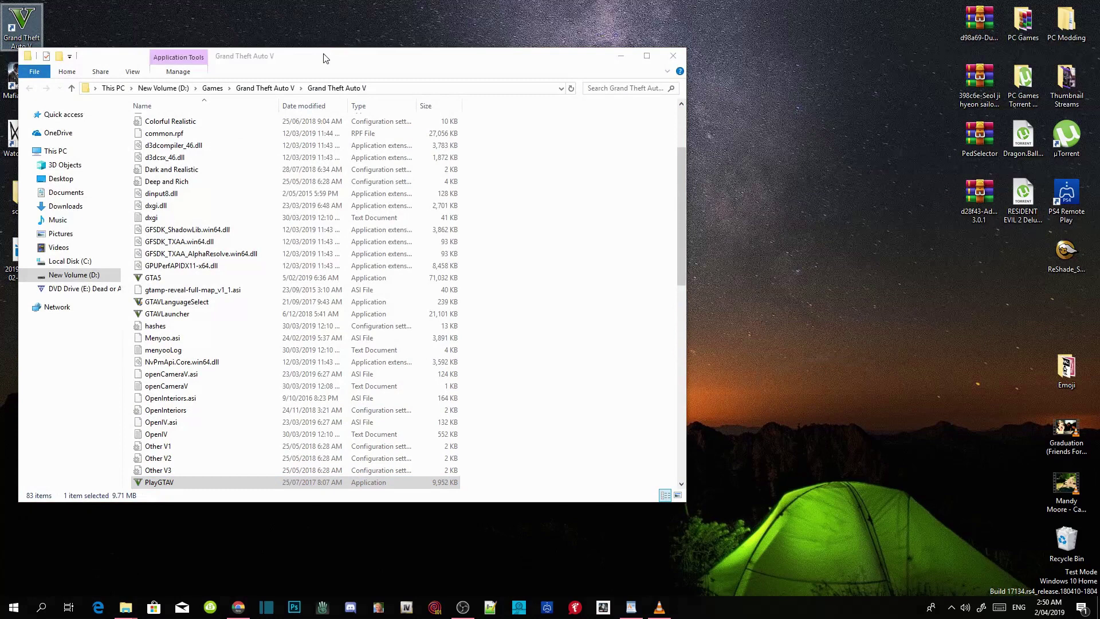
{"action": "left_click_drag", "start_coordinate": [326, 57], "coordinate": [326, 45]}
{"action": "scroll", "coordinate": [268, 189], "scroll_direction": "up", "scroll_amount": 1}
{"action": "scroll", "coordinate": [268, 189], "scroll_direction": "up", "scroll_amount": 2}
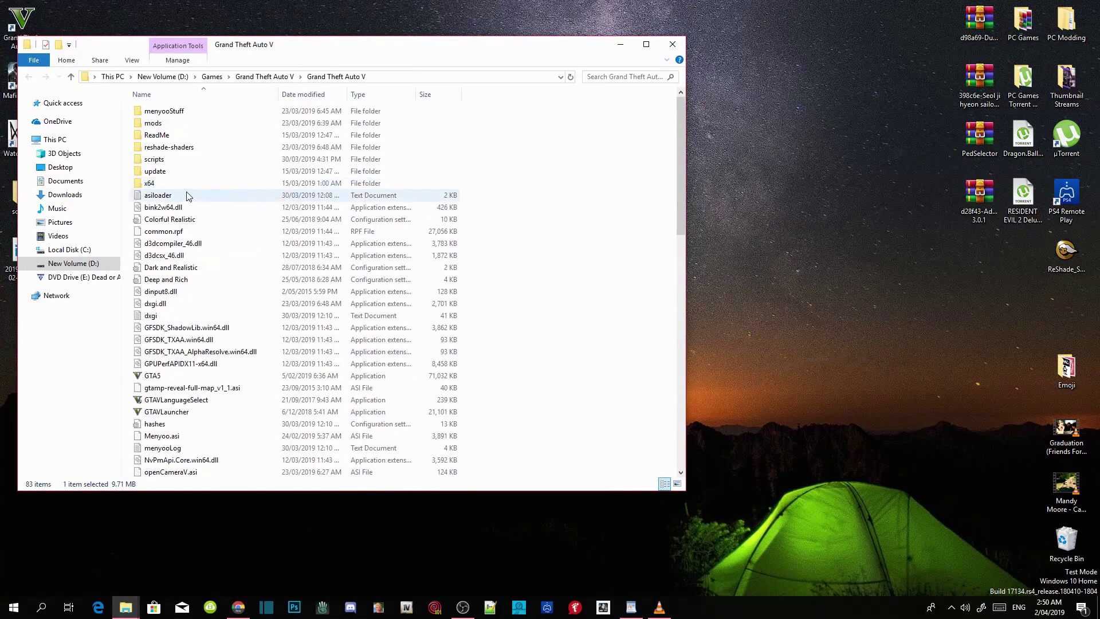
Go into mods\update\x64\dlcpacks in the game folder
{"action": "left_click", "coordinate": [160, 123]}
{"action": "double_click", "coordinate": [160, 125]}
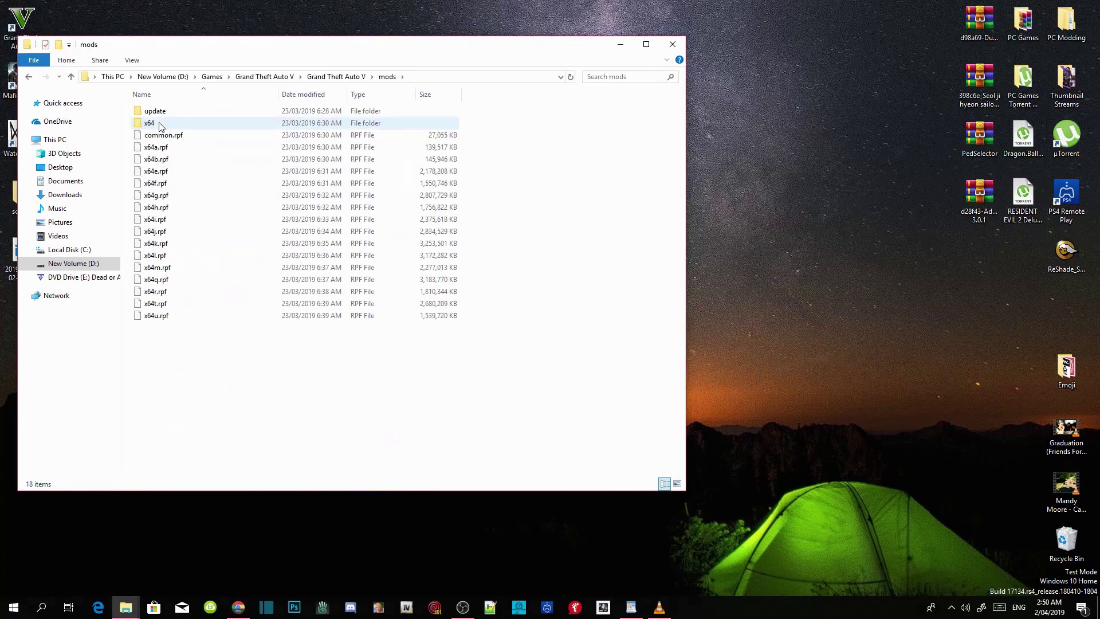
{"action": "double_click", "coordinate": [161, 114]}
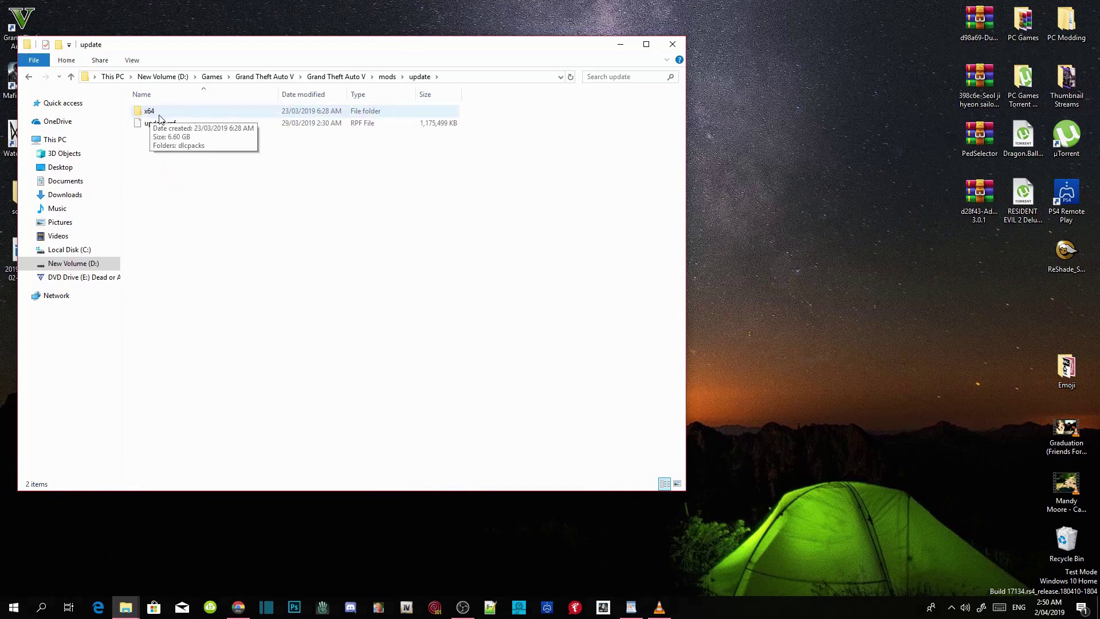
{"action": "double_click", "coordinate": [162, 113]}
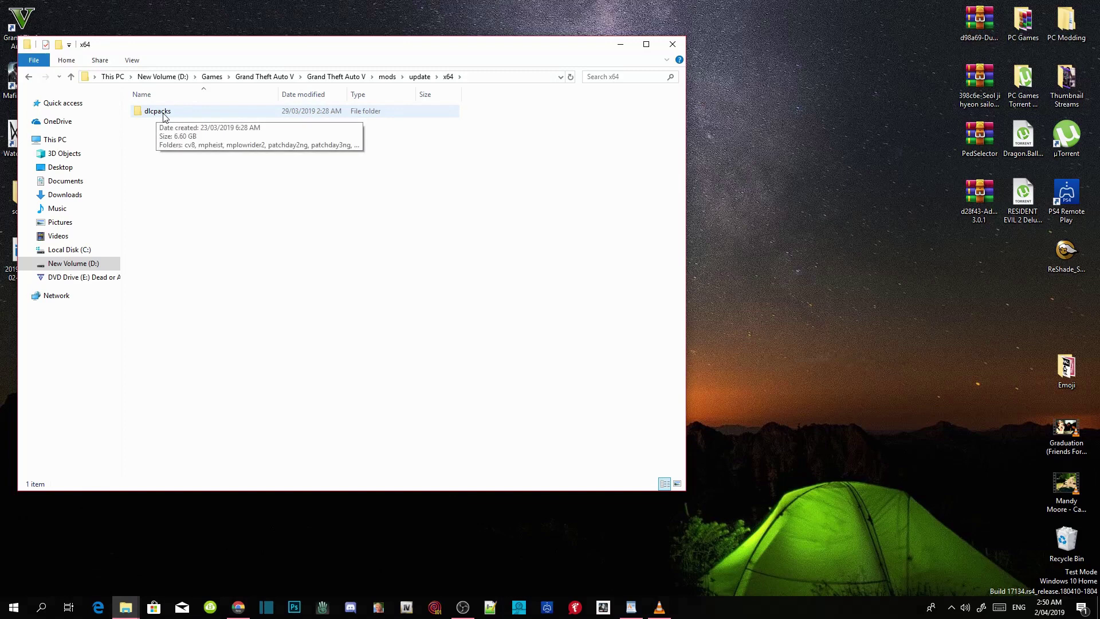
{"action": "double_click", "coordinate": [172, 117]}
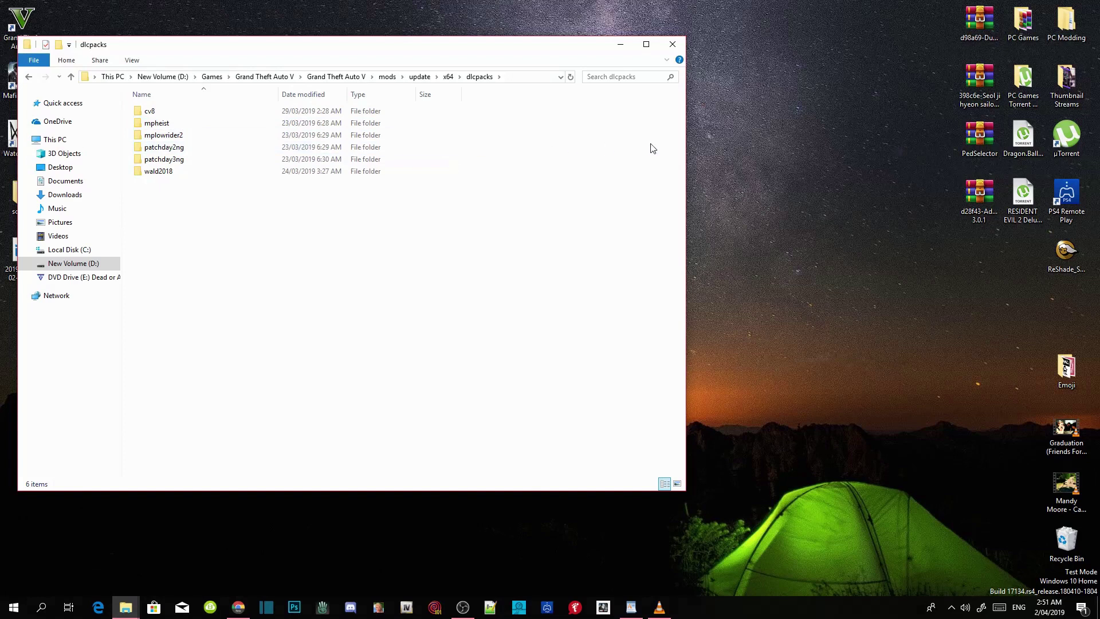
Open the AddonPeds .rar and drag its dlcpacks\addonpeds folder into the game's dlcpacks folder
{"action": "left_click", "coordinate": [980, 201]}
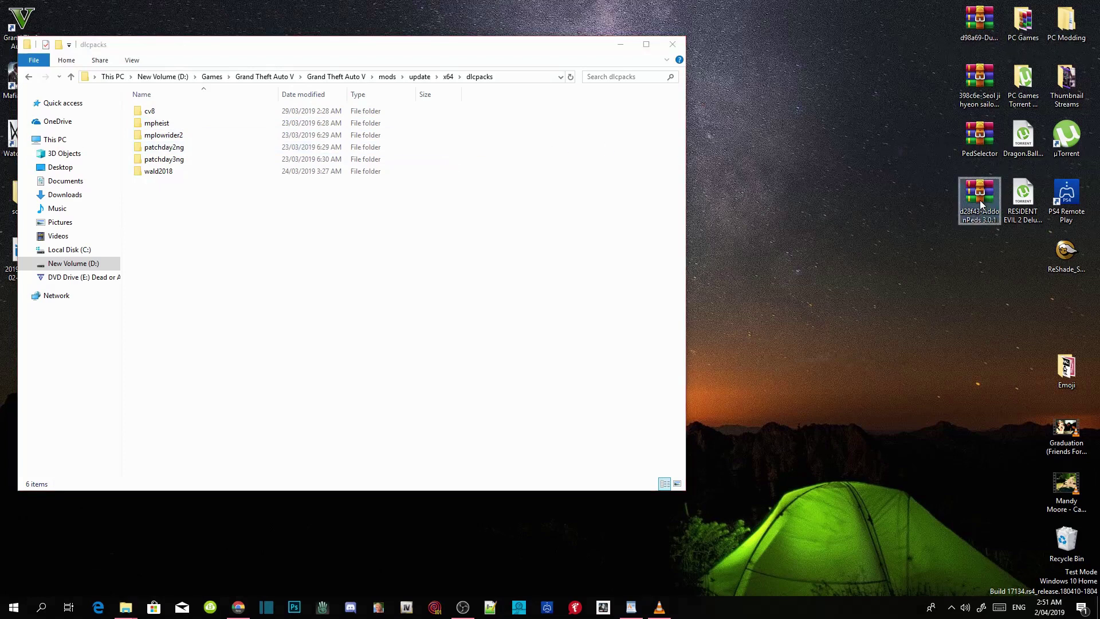
{"action": "double_click", "coordinate": [980, 201]}
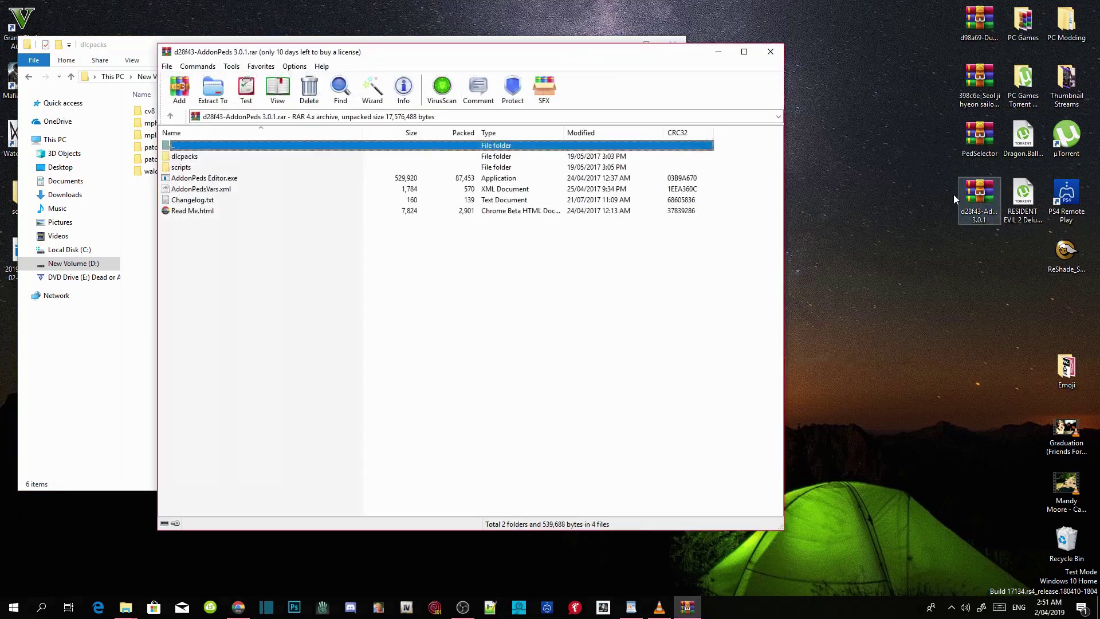
{"action": "left_click_drag", "start_coordinate": [269, 50], "coordinate": [838, 56]}
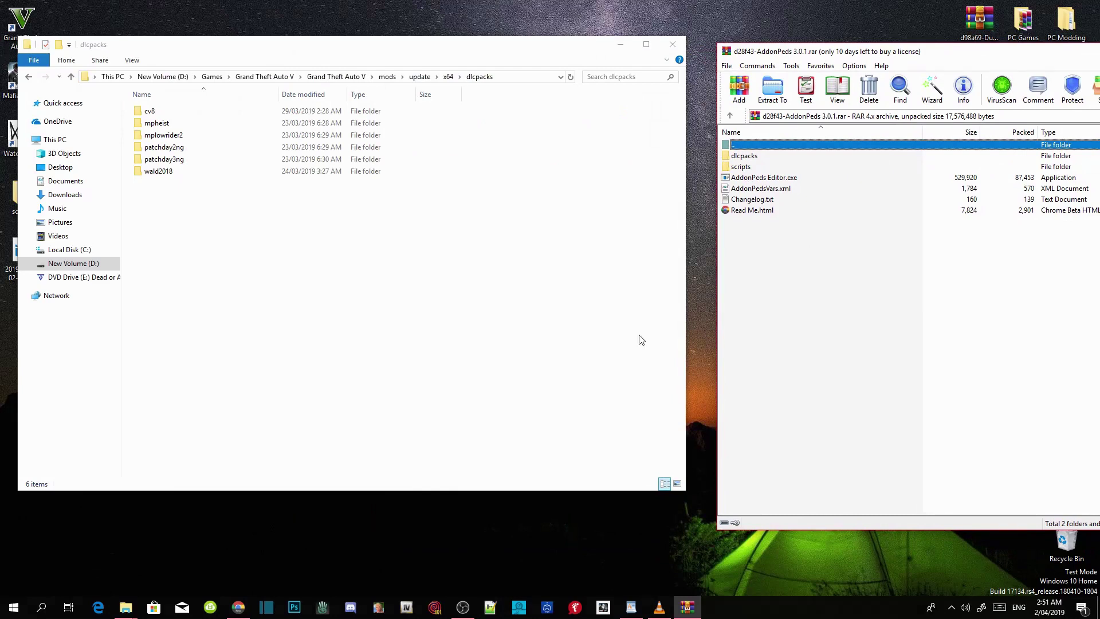
{"action": "double_click", "coordinate": [745, 156]}
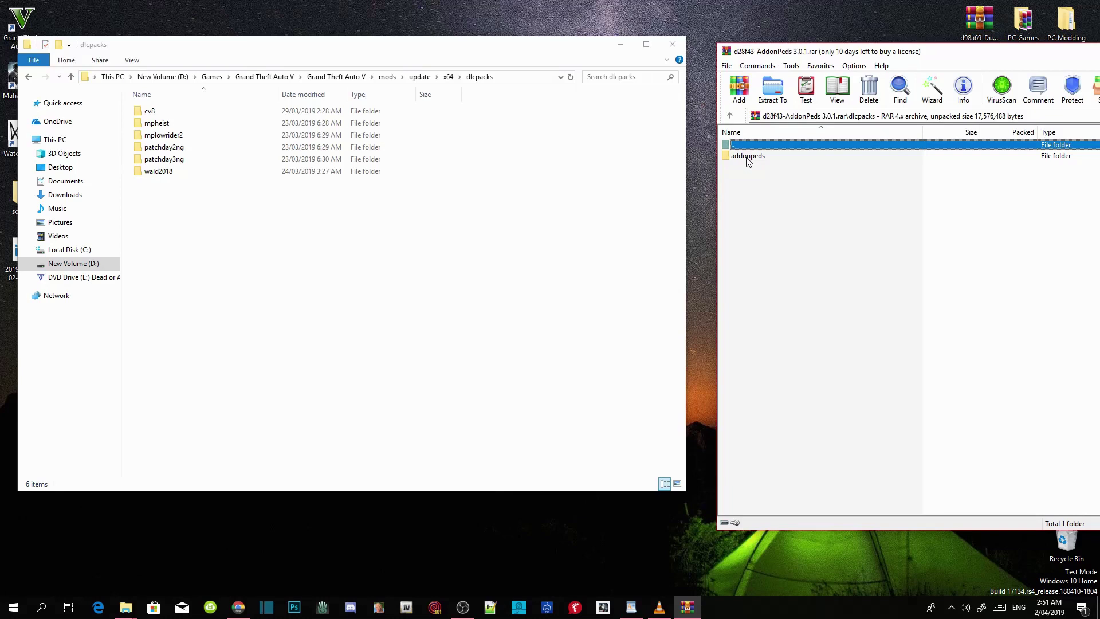
{"action": "left_click", "coordinate": [748, 157]}
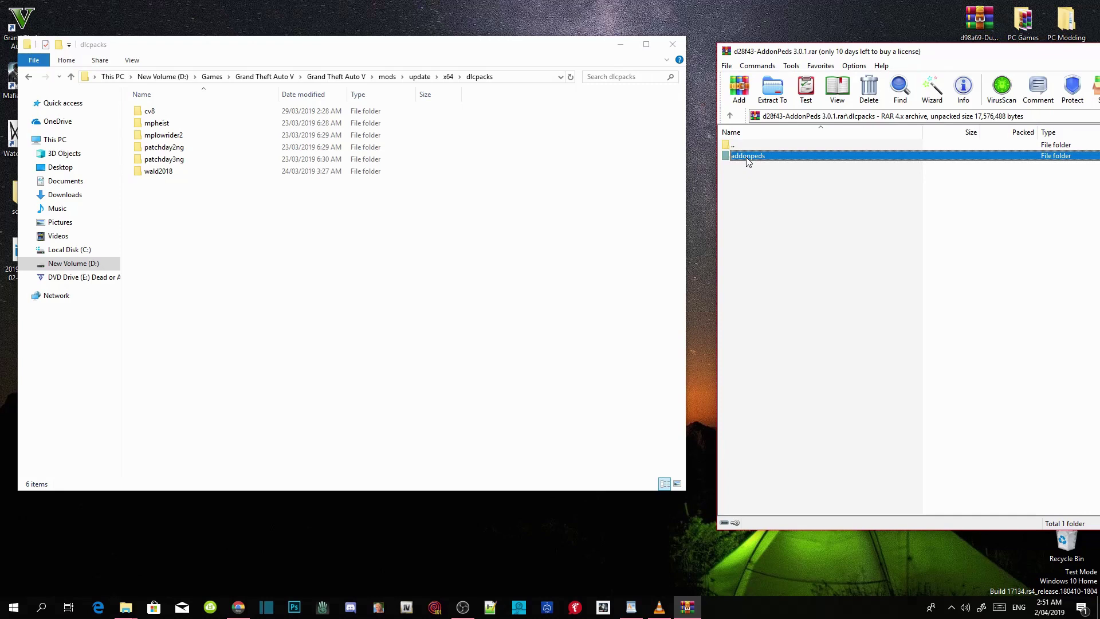
{"action": "left_click_drag", "start_coordinate": [748, 162], "coordinate": [243, 248]}
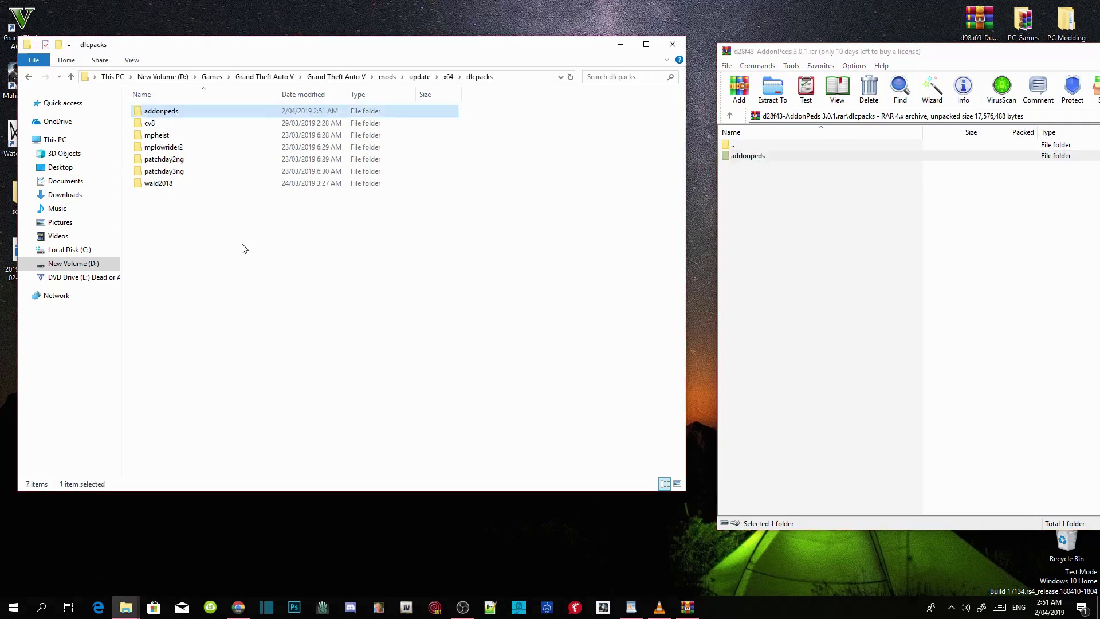
Return Explorer to the Grand Theft Auto V folder and the archive to its top level, selecting AddonPeds Editor.exe
{"action": "left_click", "coordinate": [464, 221]}
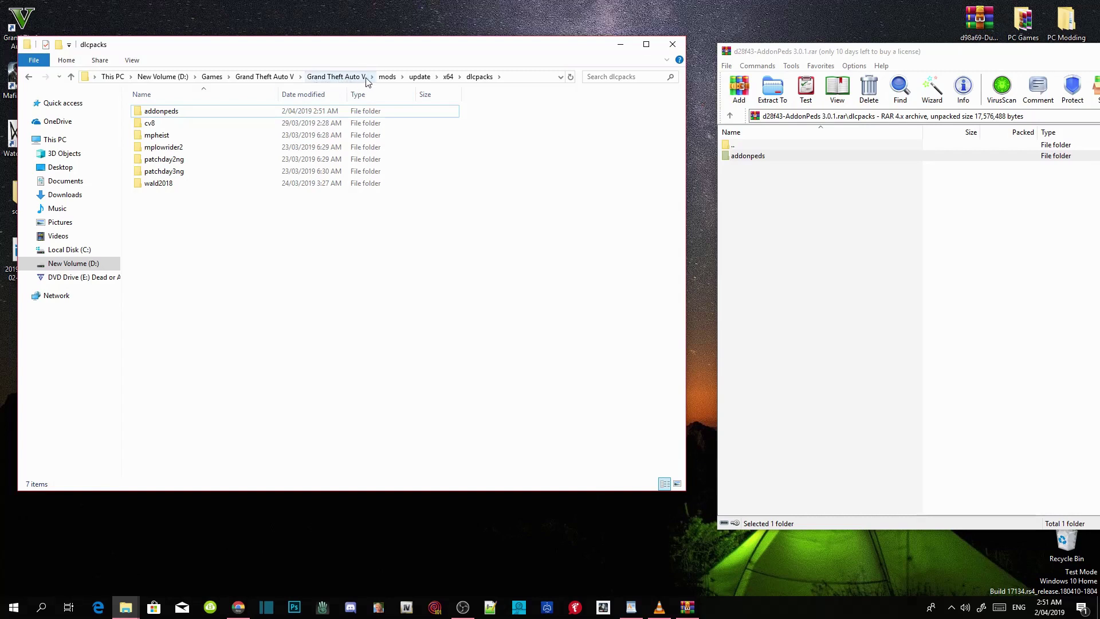
{"action": "left_click", "coordinate": [344, 77]}
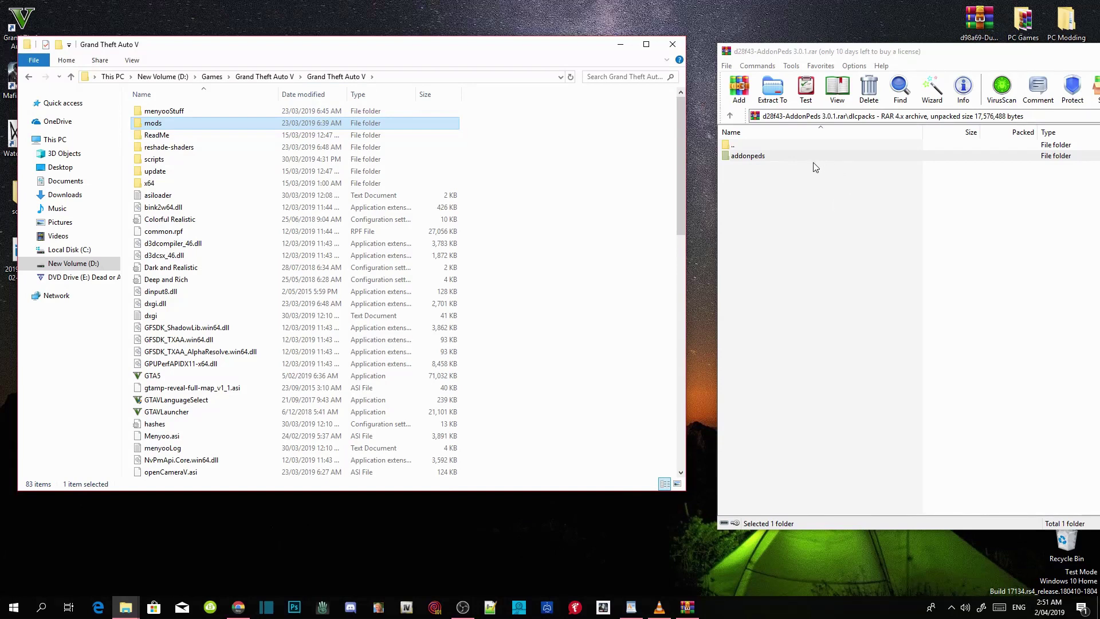
{"action": "double_click", "coordinate": [746, 146]}
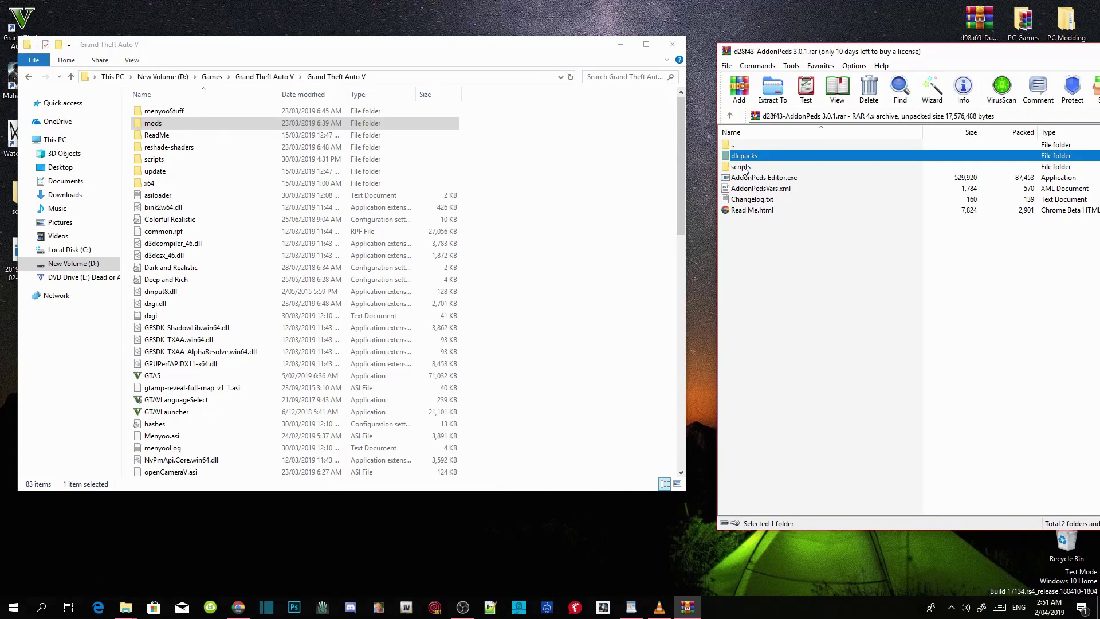
{"action": "left_click", "coordinate": [745, 168]}
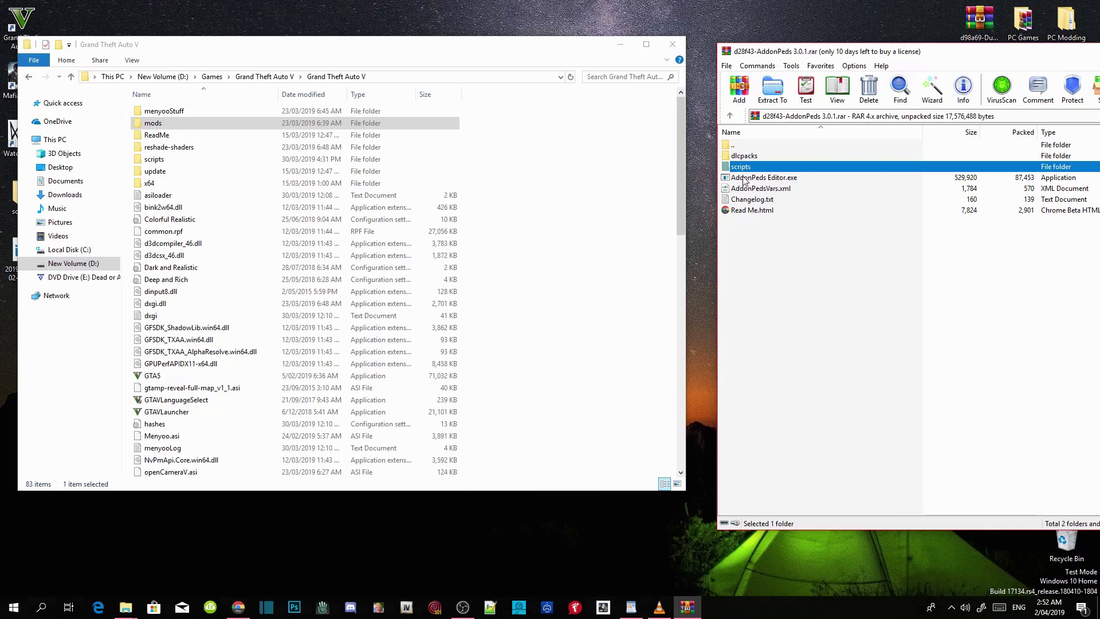
{"action": "left_click", "coordinate": [744, 179]}
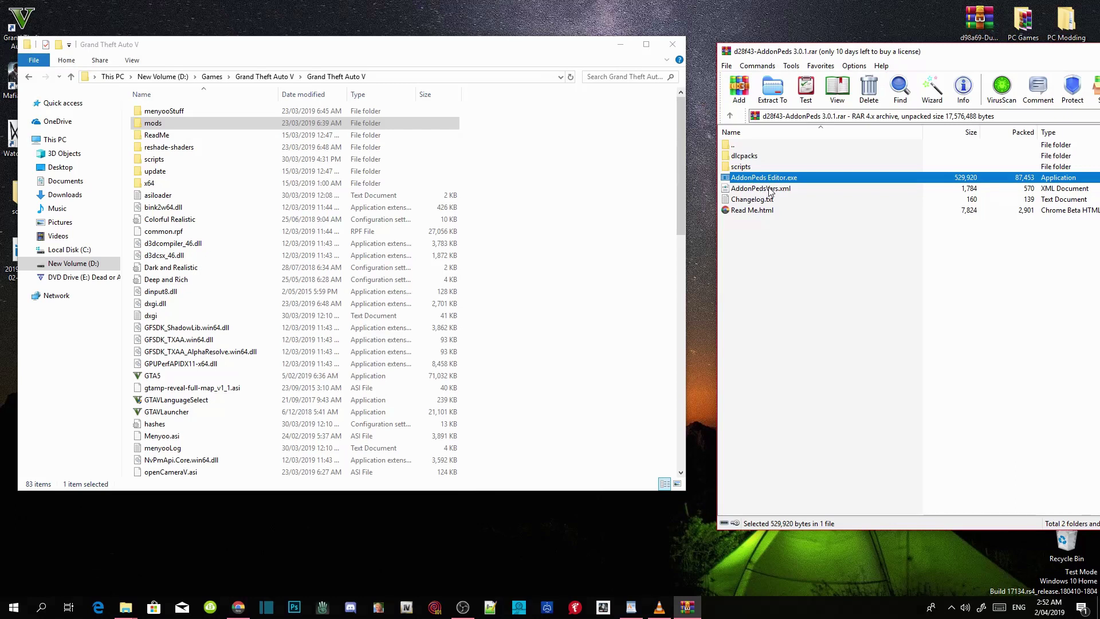
Copy AddonPeds Editor.exe and AddonPedsVars.xml from the archive into the Grand Theft Auto V folder
{"action": "left_click", "coordinate": [771, 189], "text": "ctrl"}
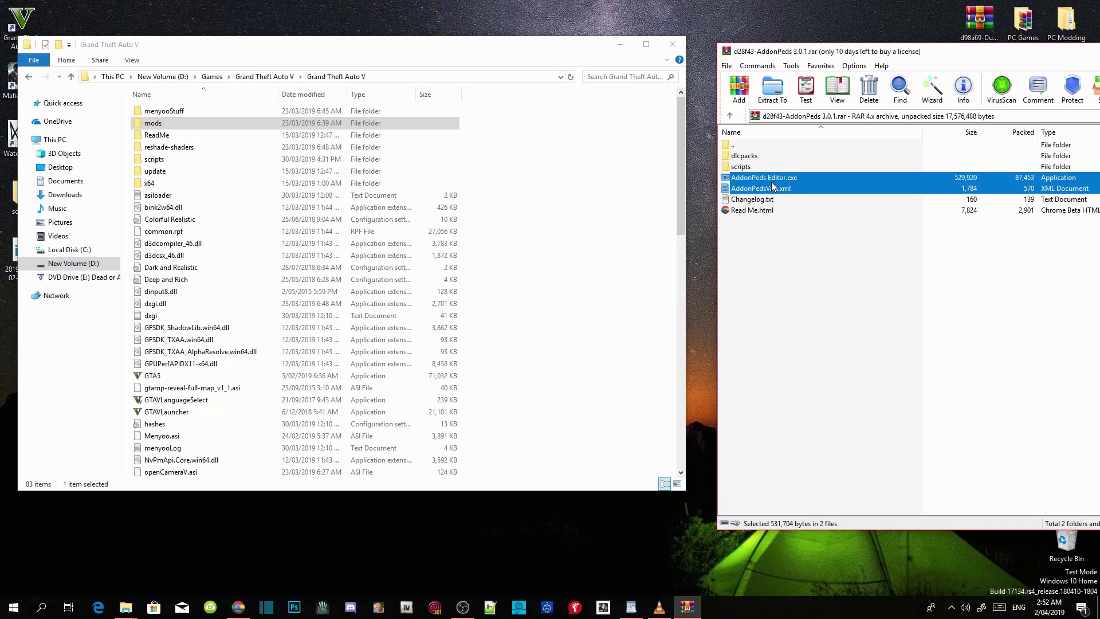
{"action": "left_click_drag", "start_coordinate": [773, 185], "coordinate": [592, 238]}
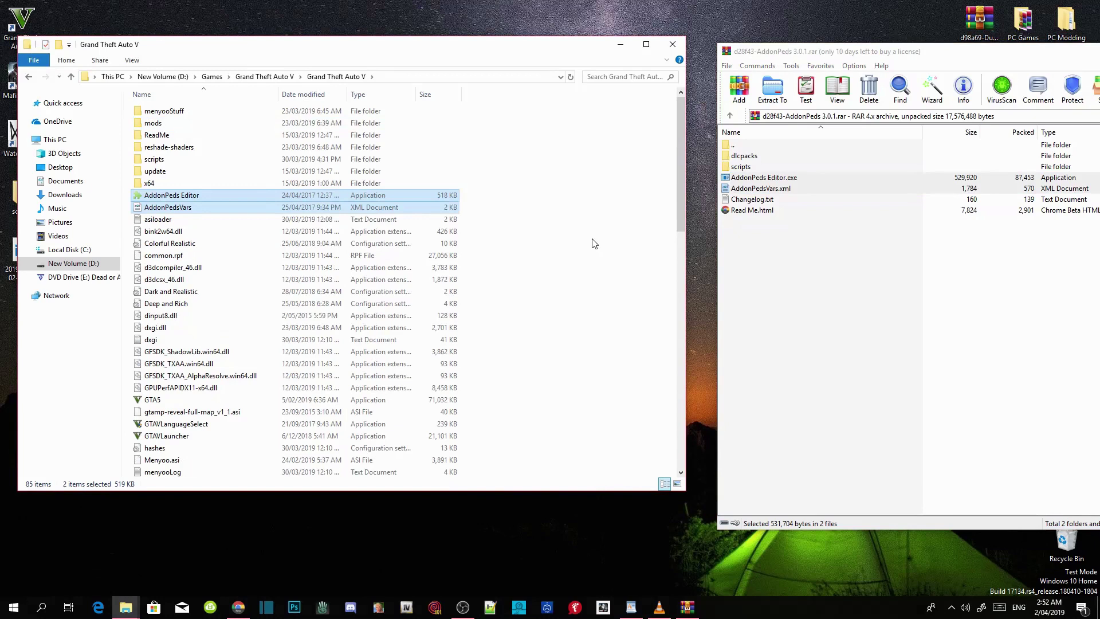
{"action": "left_click", "coordinate": [592, 243]}
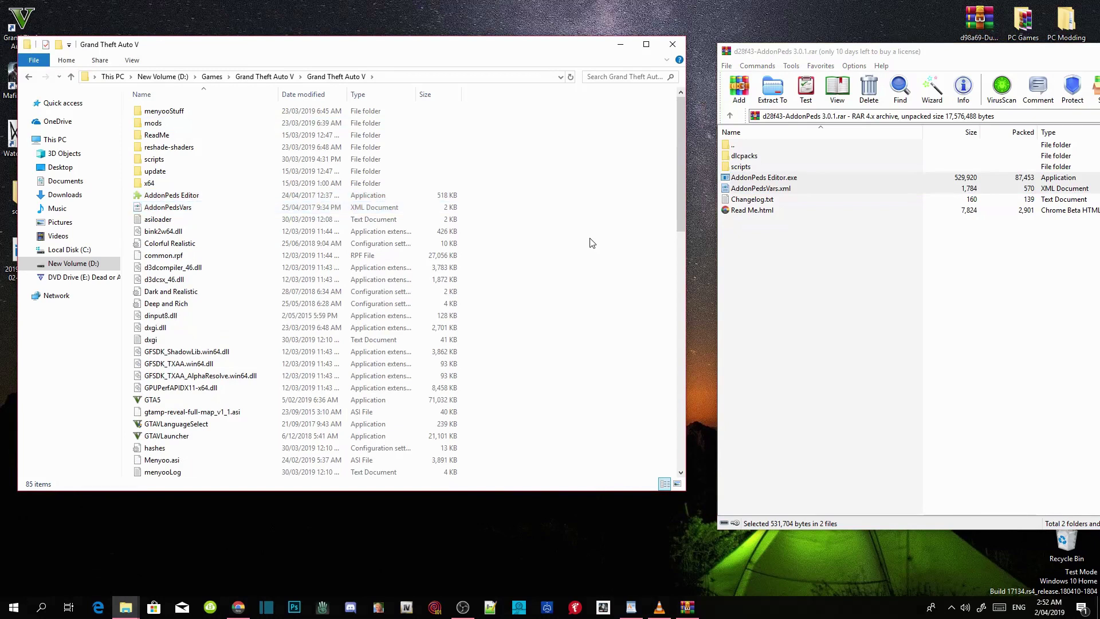
Open the archive's Read Me.html and copy the <Item>dlcpacks:\addonpeds\</Item> line
{"action": "double_click", "coordinate": [750, 212]}
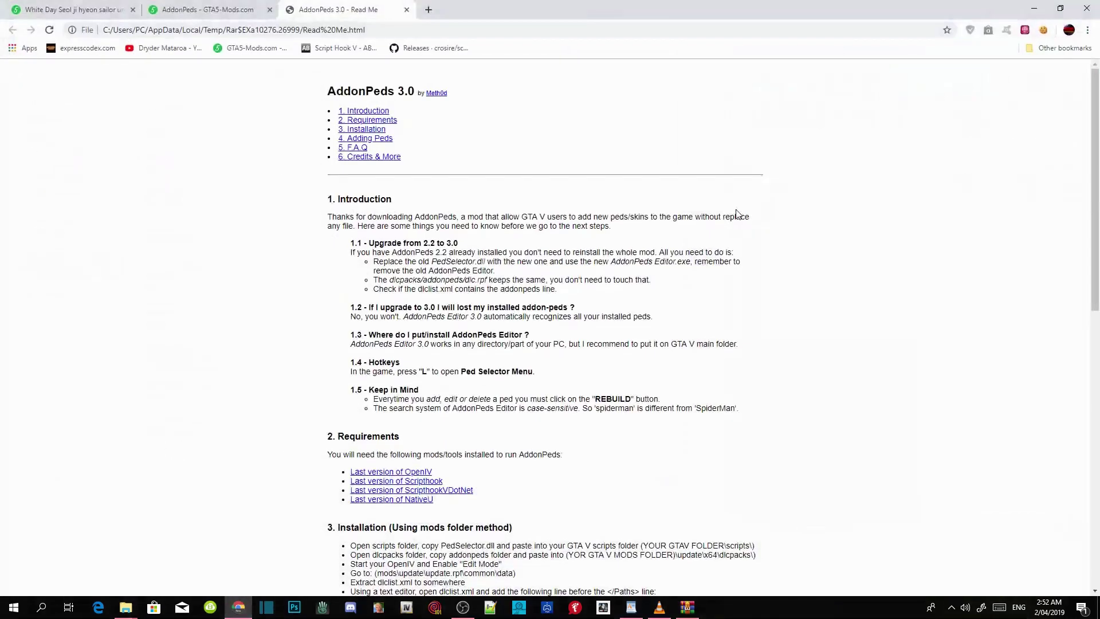
{"action": "scroll", "coordinate": [625, 281], "scroll_direction": "down", "scroll_amount": 7}
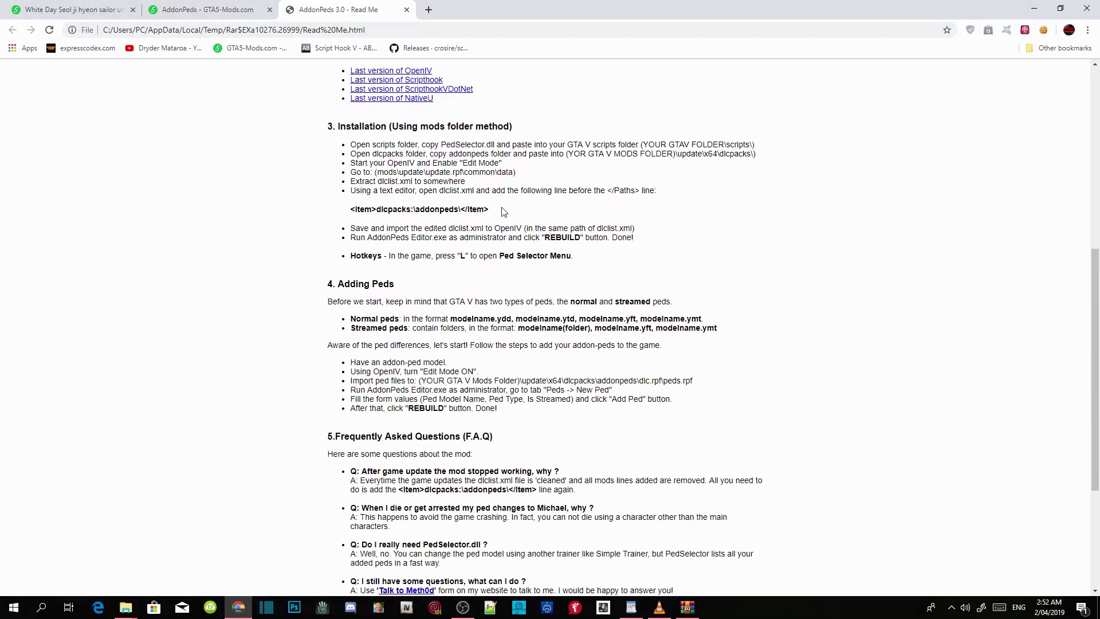
{"action": "left_click_drag", "start_coordinate": [492, 211], "coordinate": [352, 210]}
{"action": "right_click", "coordinate": [370, 208]}
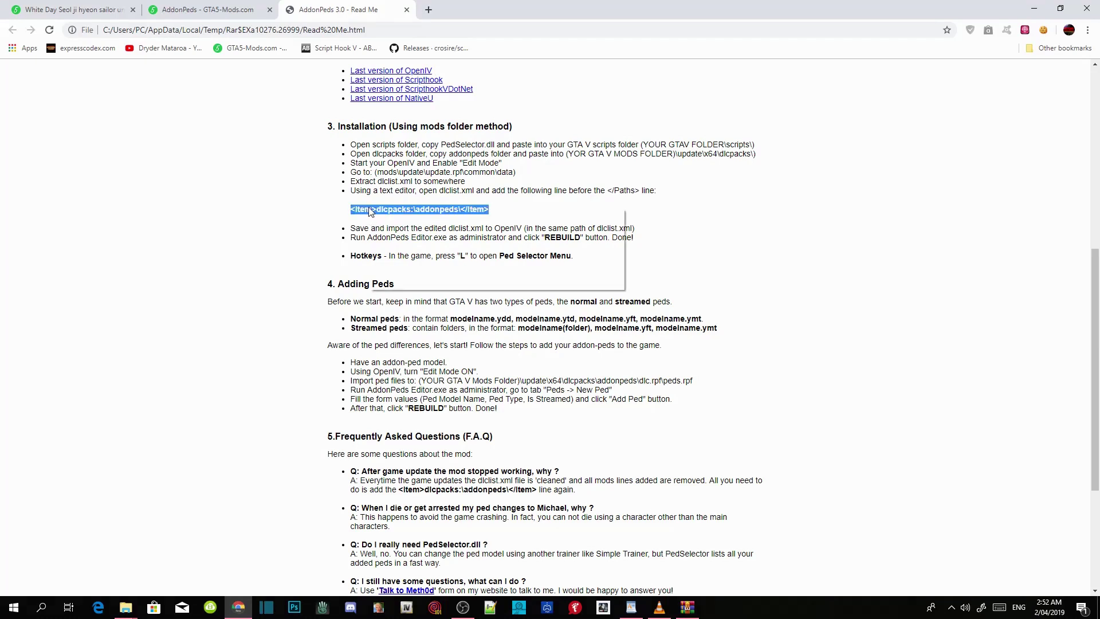
{"action": "left_click", "coordinate": [388, 218]}
Close the Read Me tab, minimize Chrome, and clear the archive selection
{"action": "left_click", "coordinate": [405, 10]}
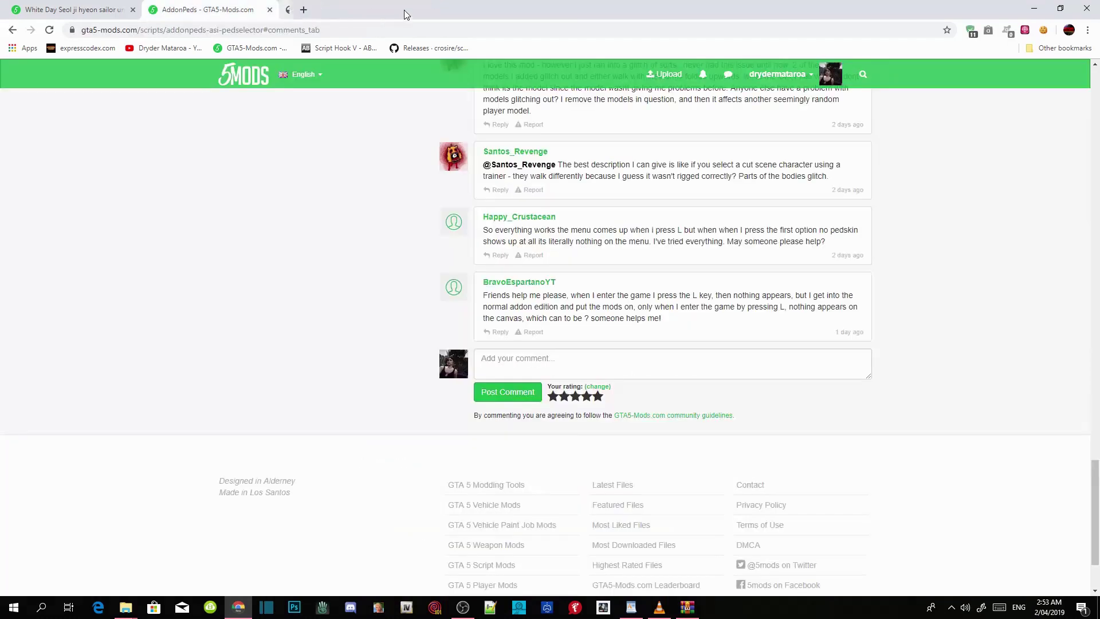
{"action": "left_click", "coordinate": [1036, 7]}
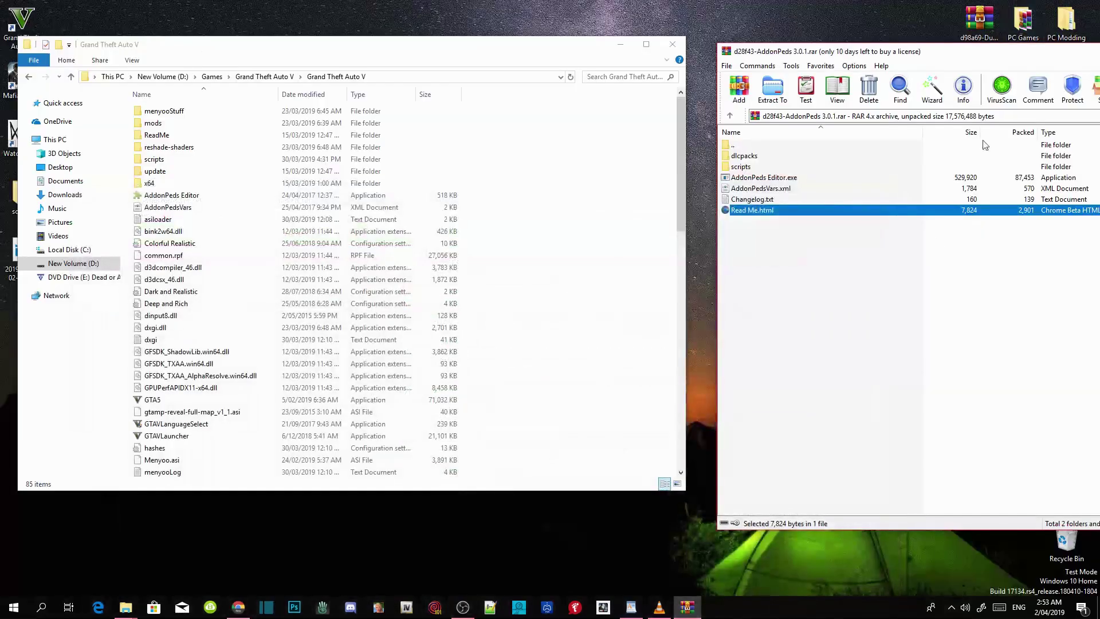
{"action": "left_click", "coordinate": [856, 327]}
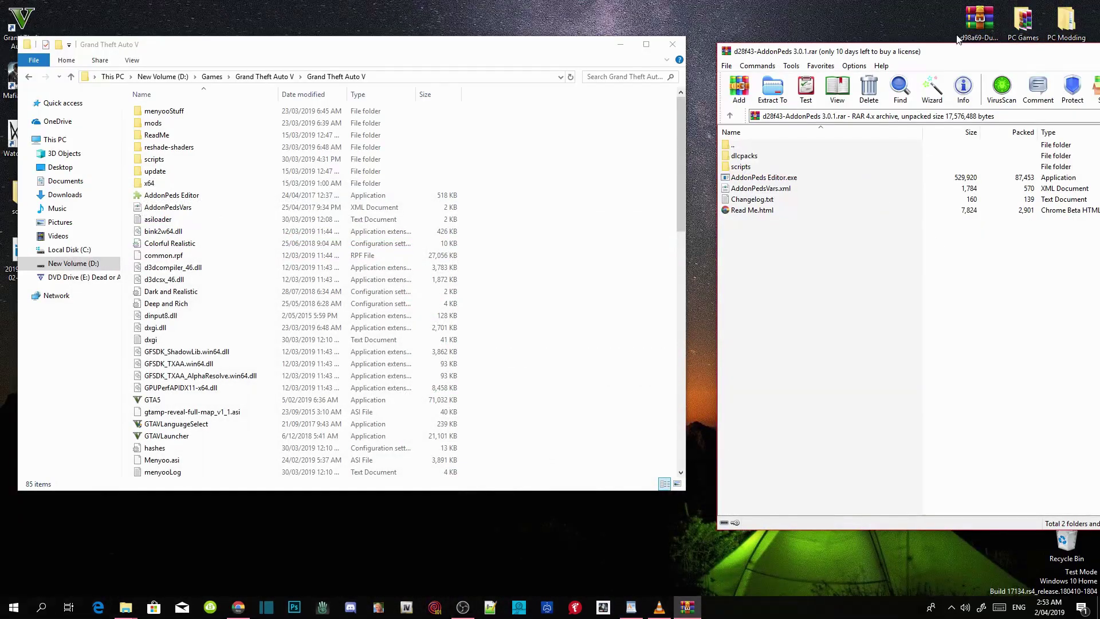
Close the WinRAR archive, refresh the Grand Theft Auto V folder, then close that Explorer window
{"action": "left_click_drag", "start_coordinate": [960, 54], "coordinate": [454, 78]}
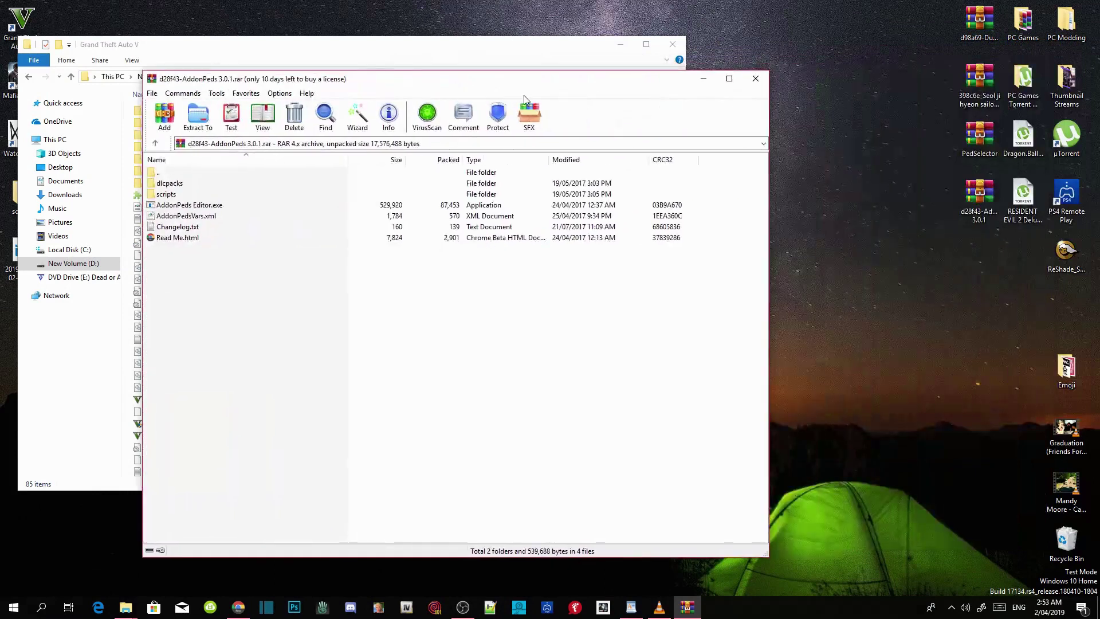
{"action": "left_click", "coordinate": [825, 75]}
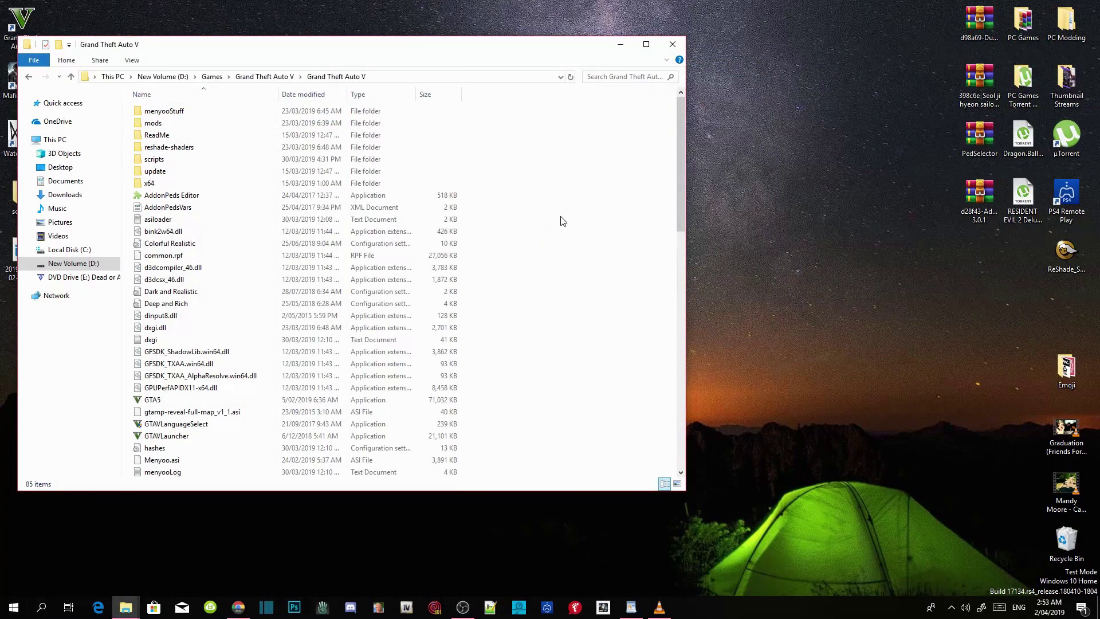
{"action": "right_click", "coordinate": [573, 165]}
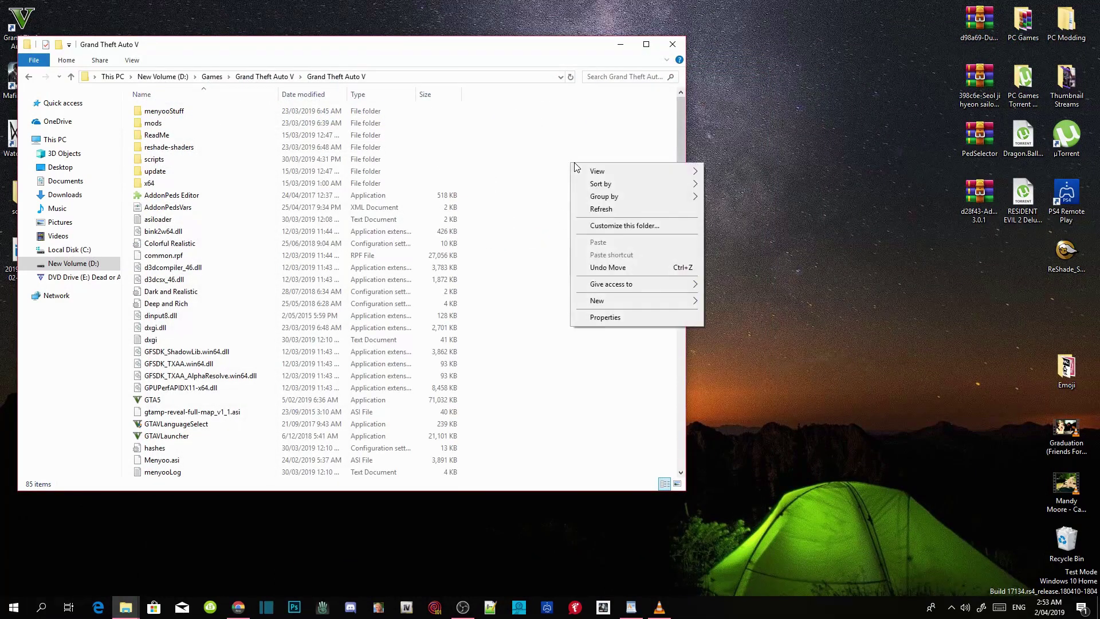
{"action": "left_click", "coordinate": [607, 211]}
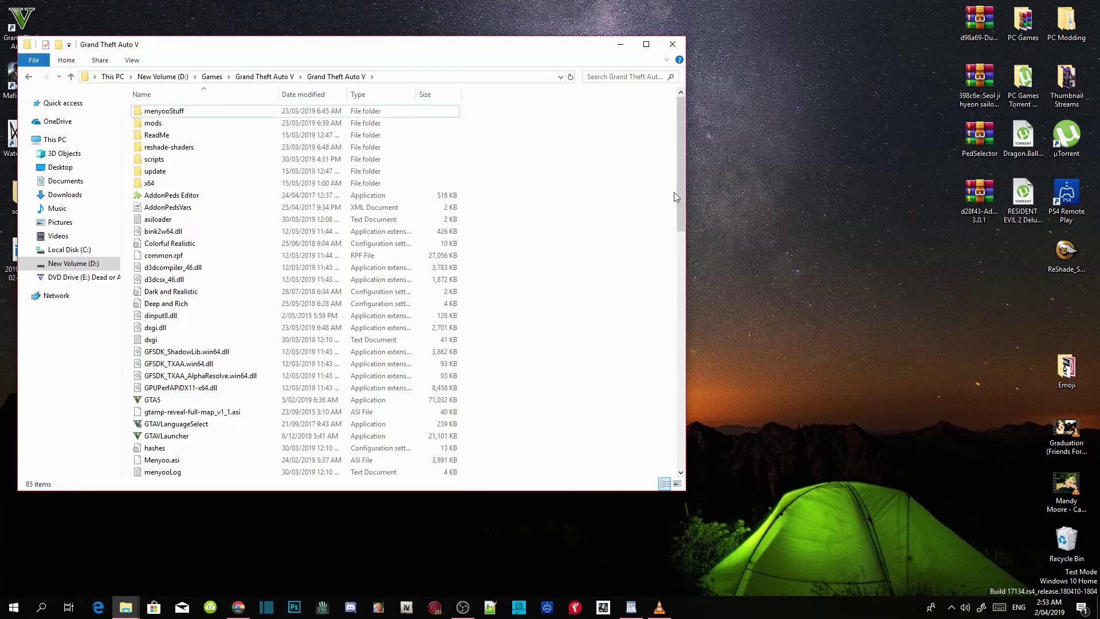
{"action": "left_click", "coordinate": [674, 45]}
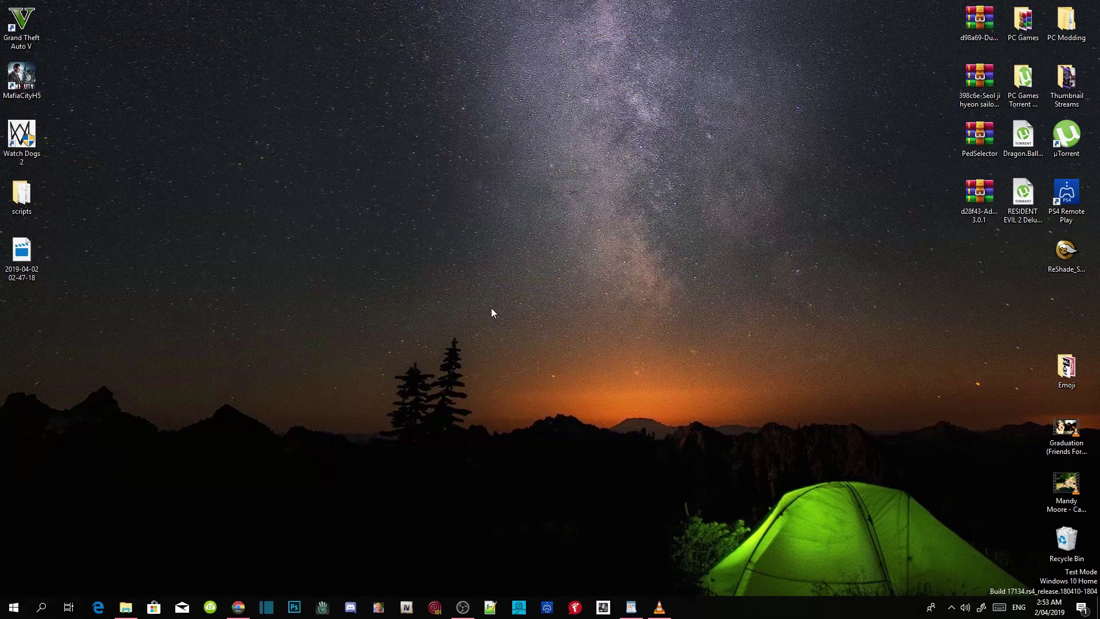
Launch OpenIV and choose Grand Theft Auto V for Windows
{"action": "left_click", "coordinate": [406, 608]}
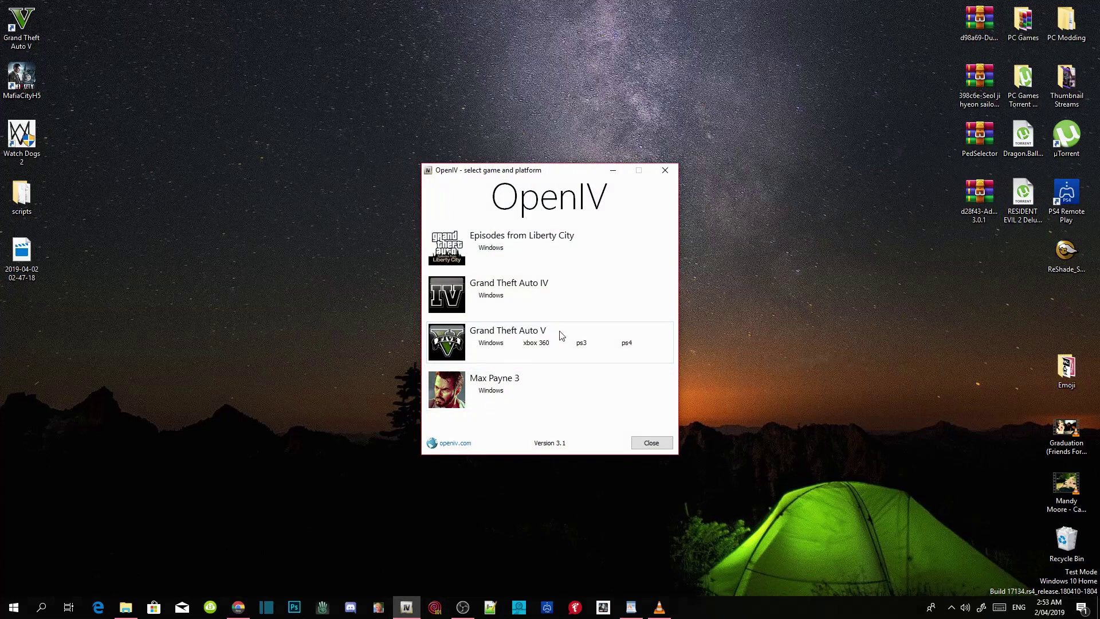
{"action": "left_click", "coordinate": [494, 342]}
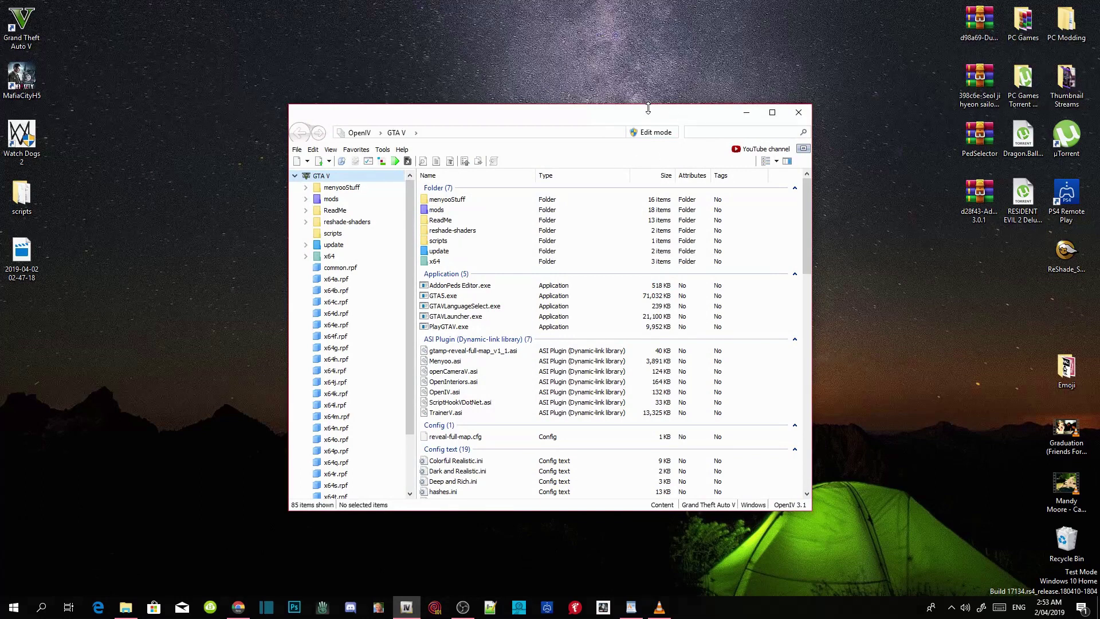
Enable edit mode, then confirm ASI Loader, OpenIV.ASI and openCamera are installed in ASI Manager
{"action": "left_click", "coordinate": [656, 133]}
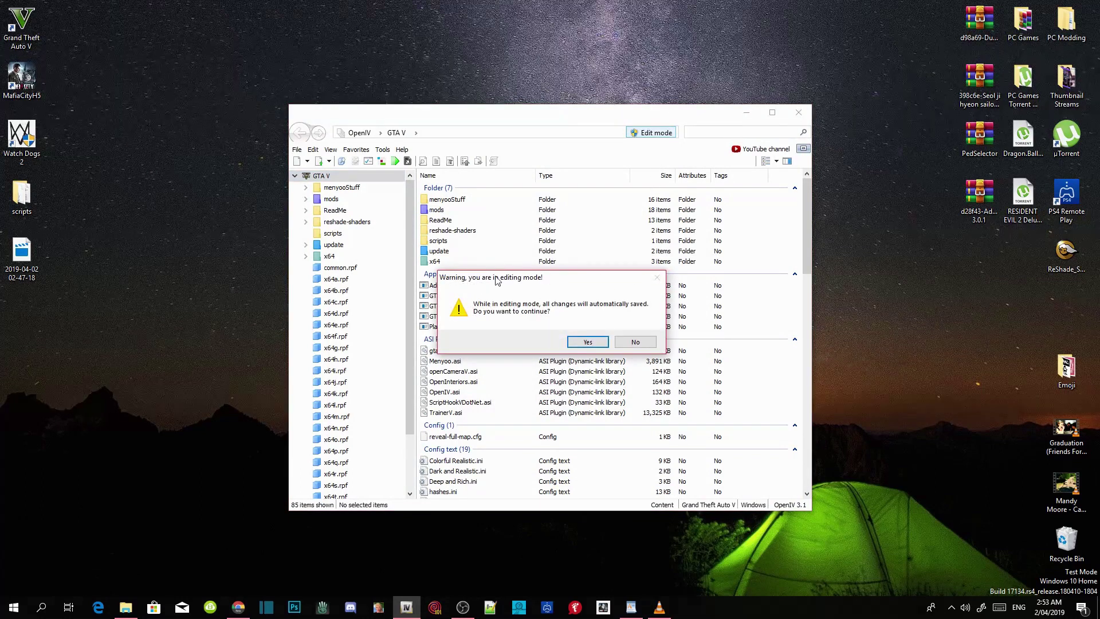
{"action": "left_click", "coordinate": [588, 342]}
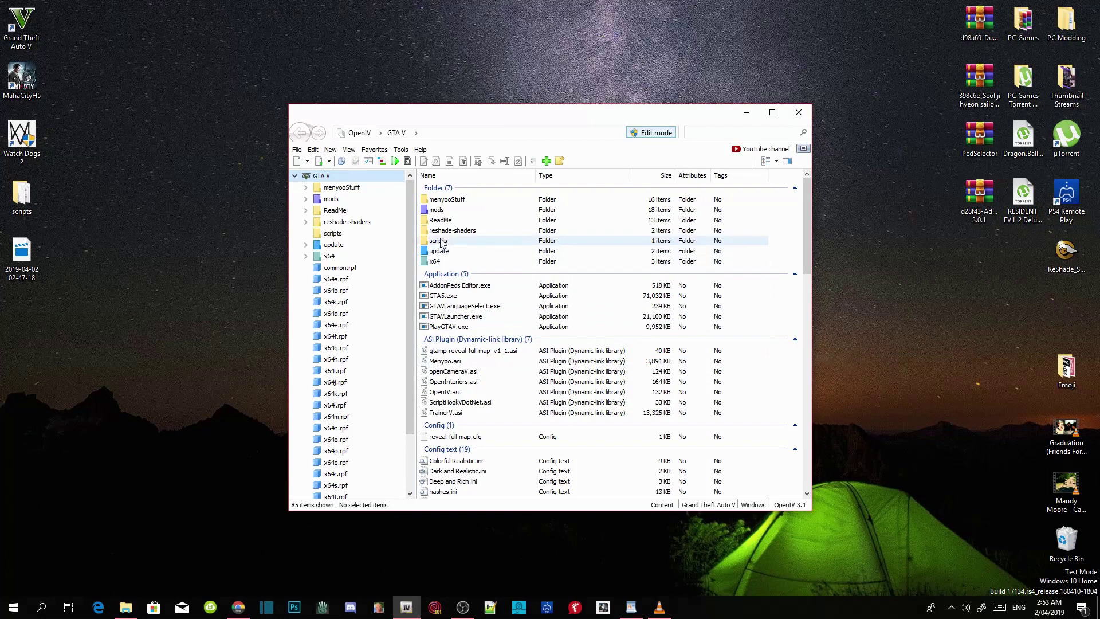
{"action": "left_click", "coordinate": [400, 151]}
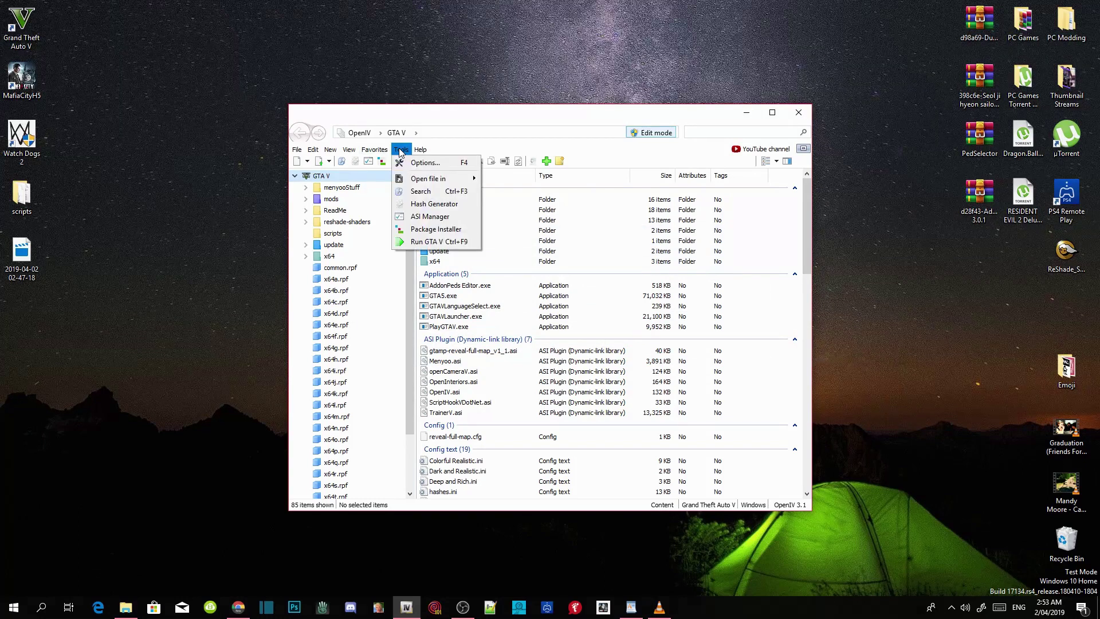
{"action": "left_click", "coordinate": [411, 216]}
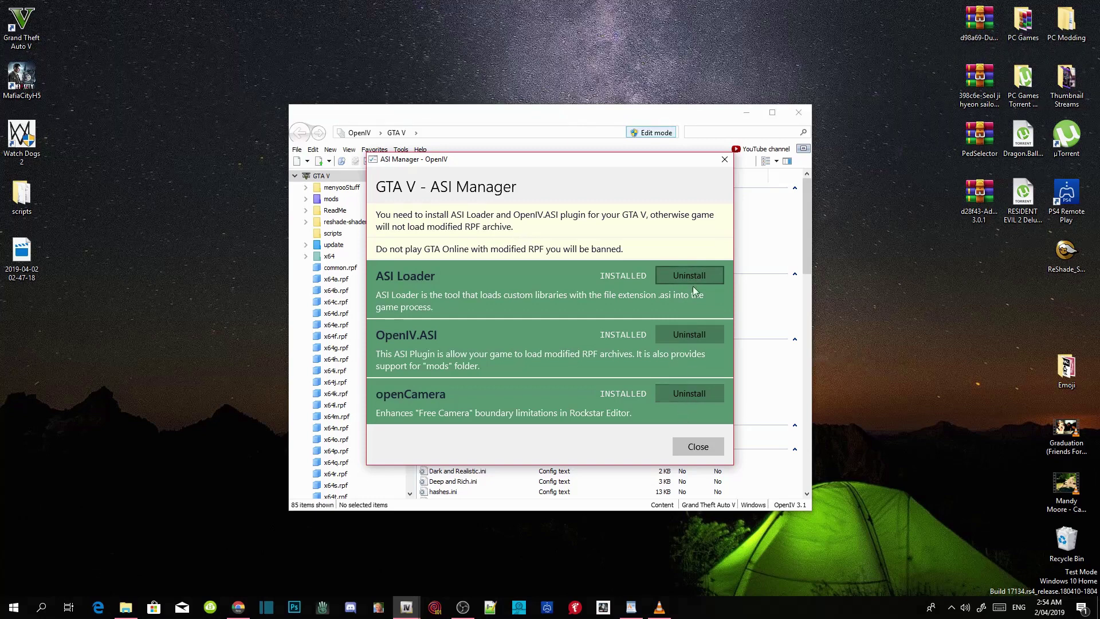
{"action": "left_click", "coordinate": [697, 447]}
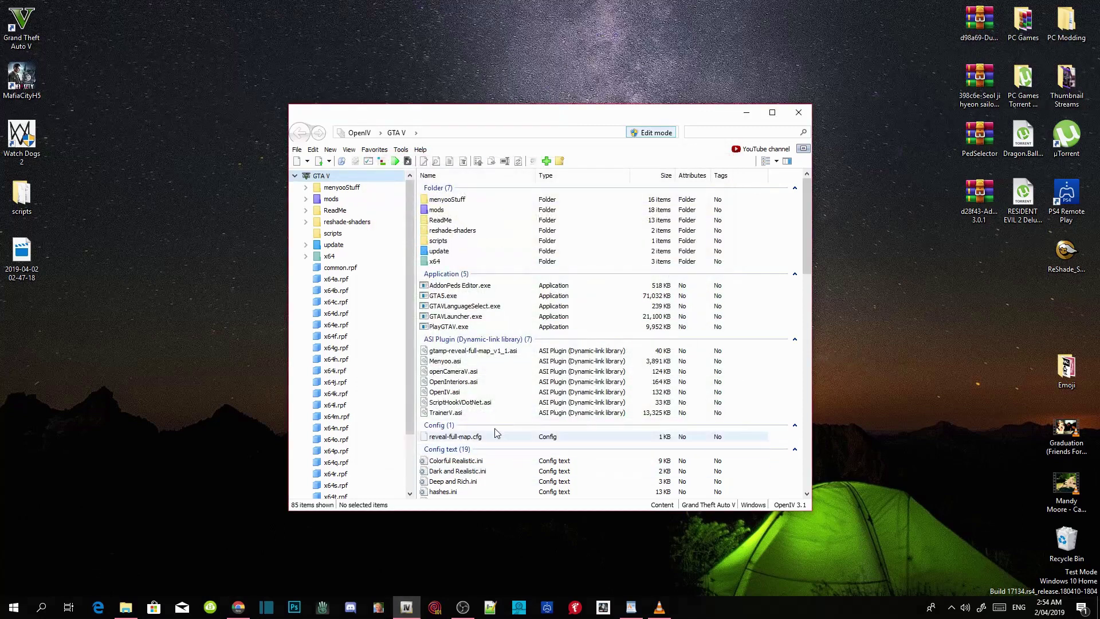
Browse to mods\update\update.rpf\common\data and select dlclist.xml
{"action": "double_click", "coordinate": [436, 210]}
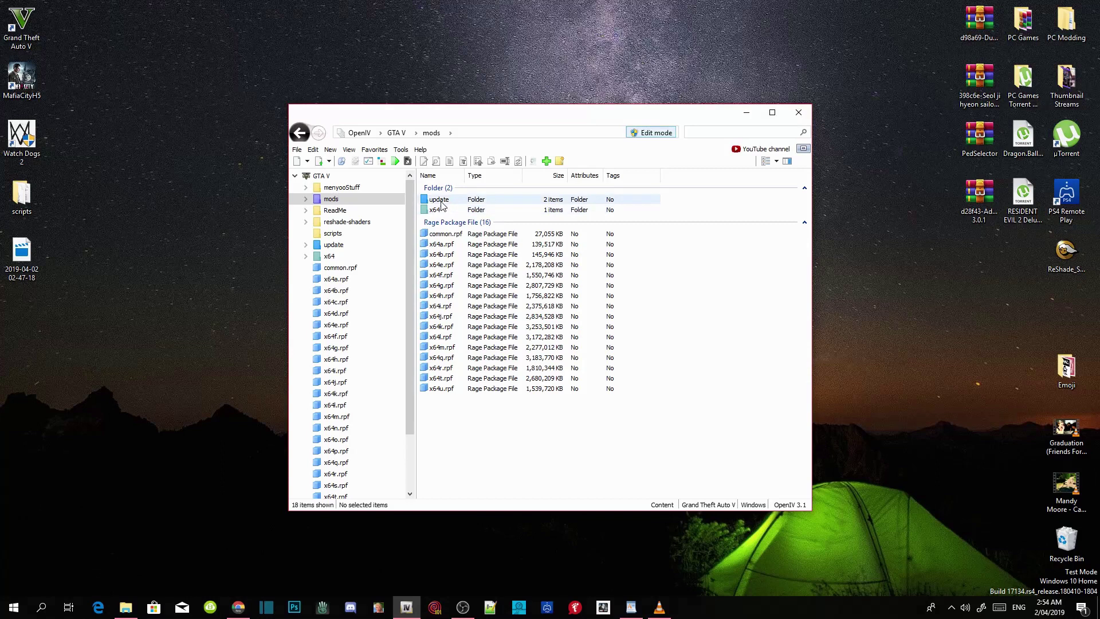
{"action": "double_click", "coordinate": [441, 201]}
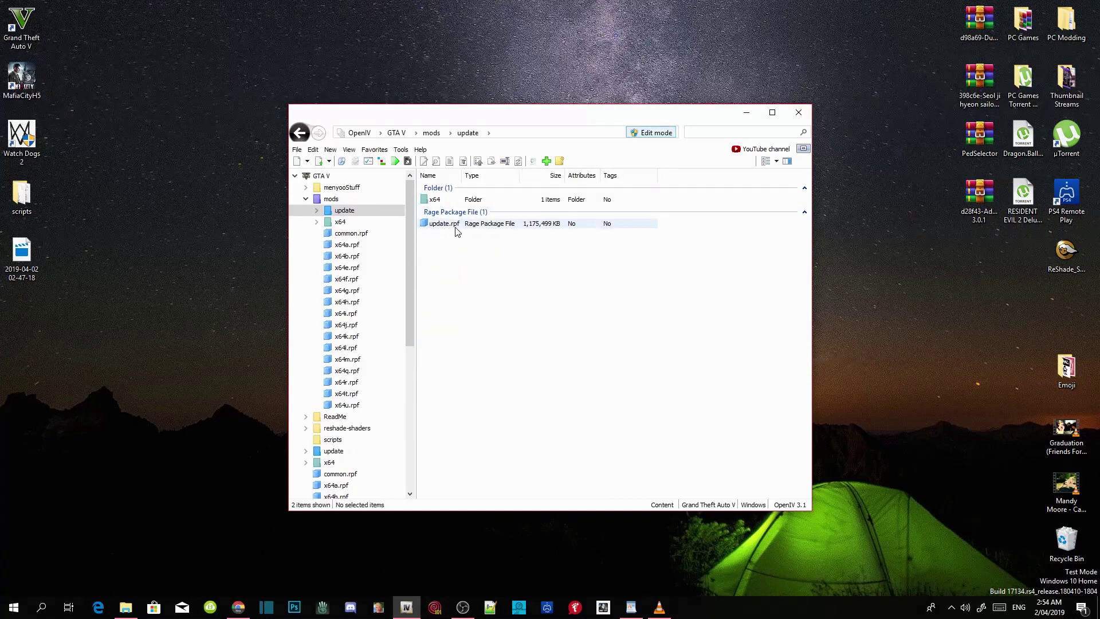
{"action": "double_click", "coordinate": [448, 224]}
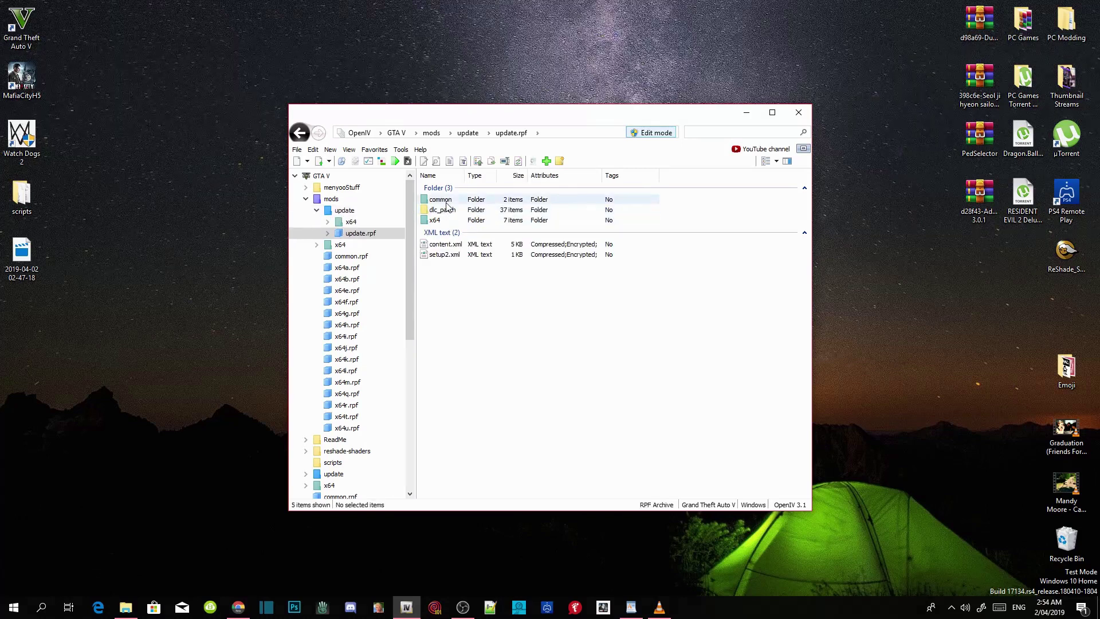
{"action": "double_click", "coordinate": [447, 200]}
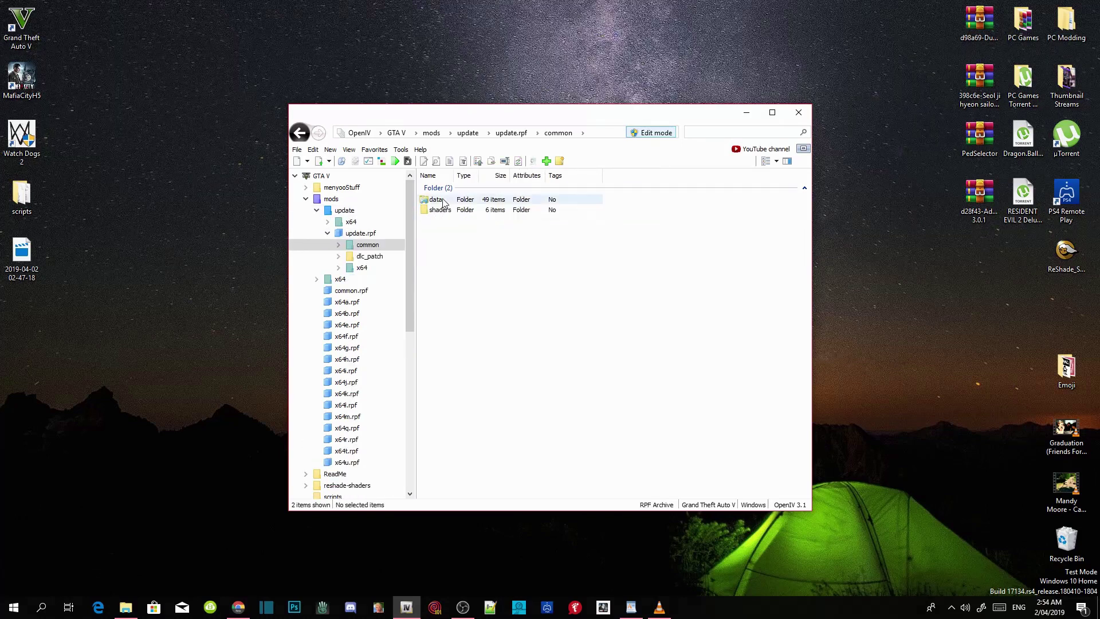
{"action": "double_click", "coordinate": [437, 200]}
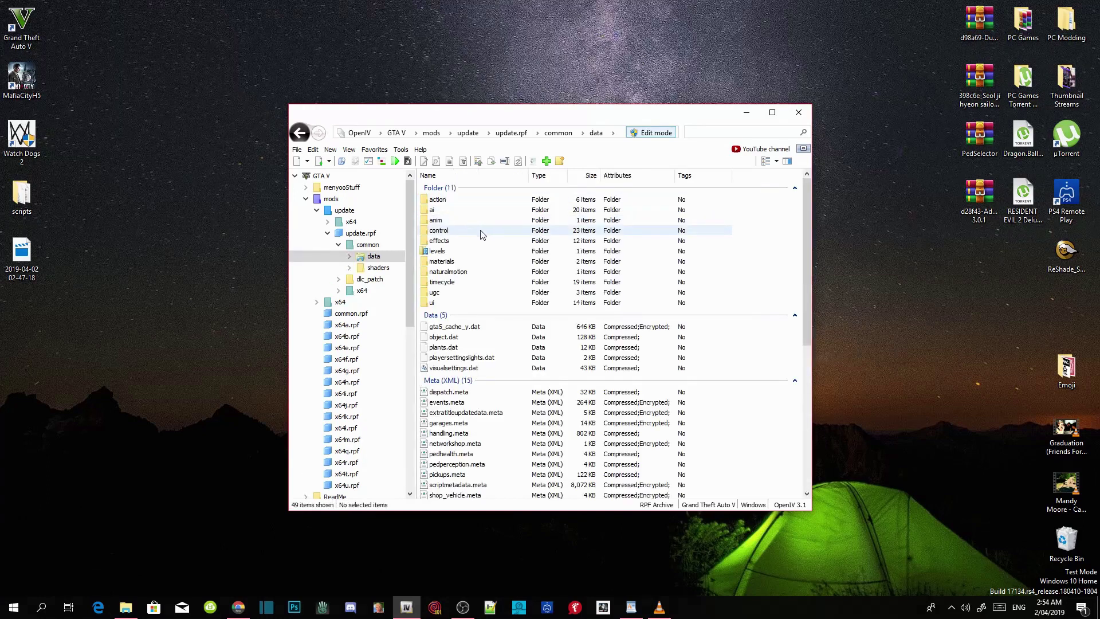
{"action": "scroll", "coordinate": [482, 234], "scroll_direction": "down", "scroll_amount": 9}
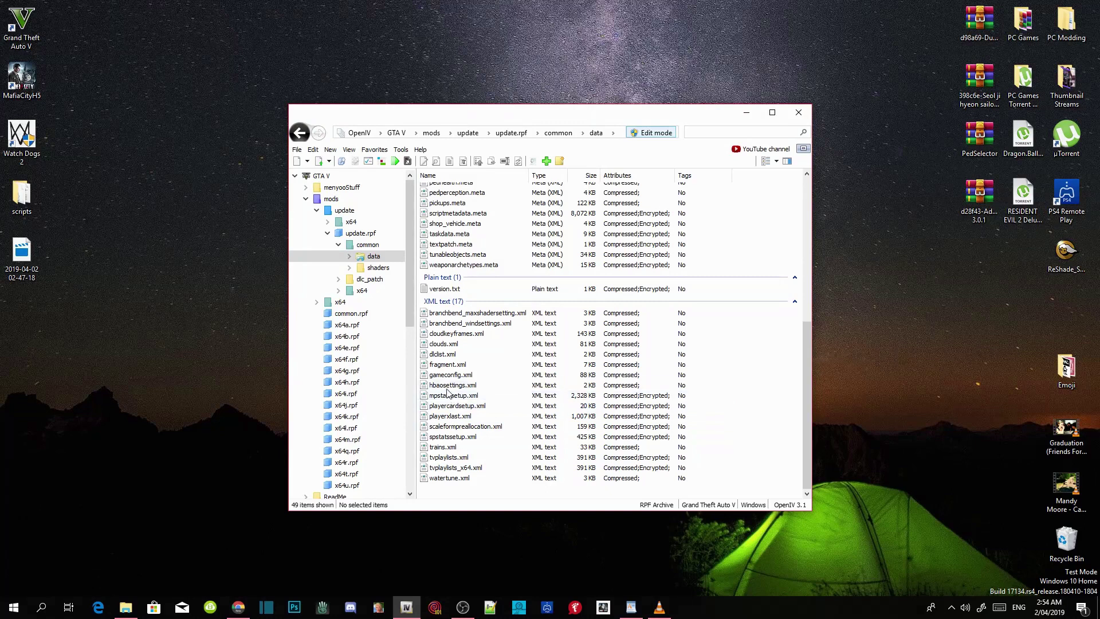
{"action": "left_click", "coordinate": [451, 355]}
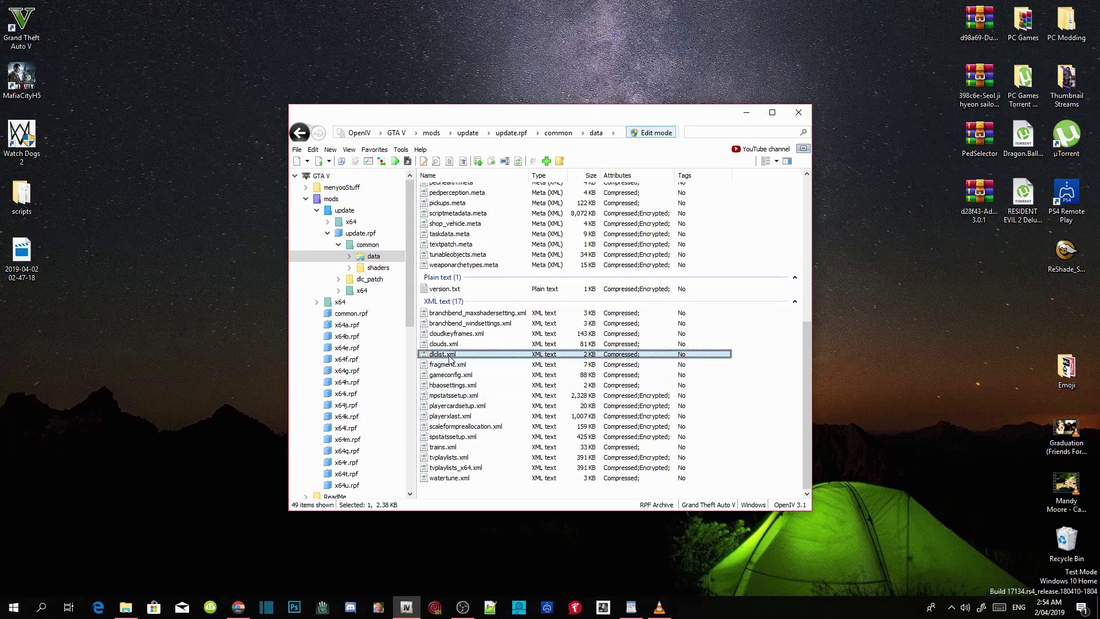
Append <Item>dlcpacks:\addonpeds\</Item> after the last item in dlclist.xml and save it
{"action": "right_click", "coordinate": [450, 355]}
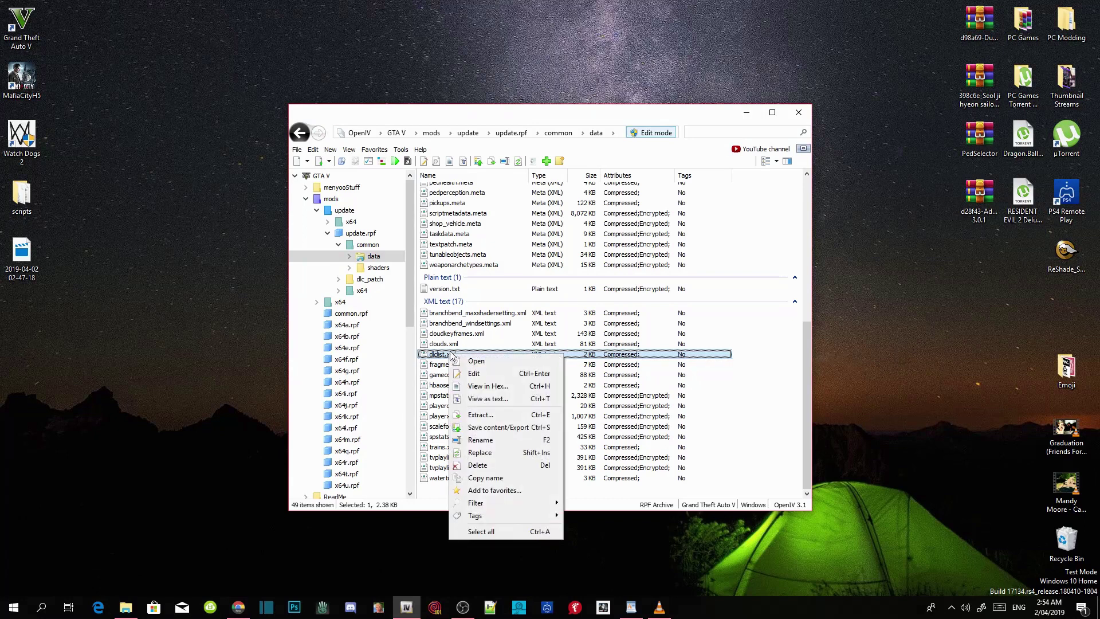
{"action": "left_click", "coordinate": [475, 375]}
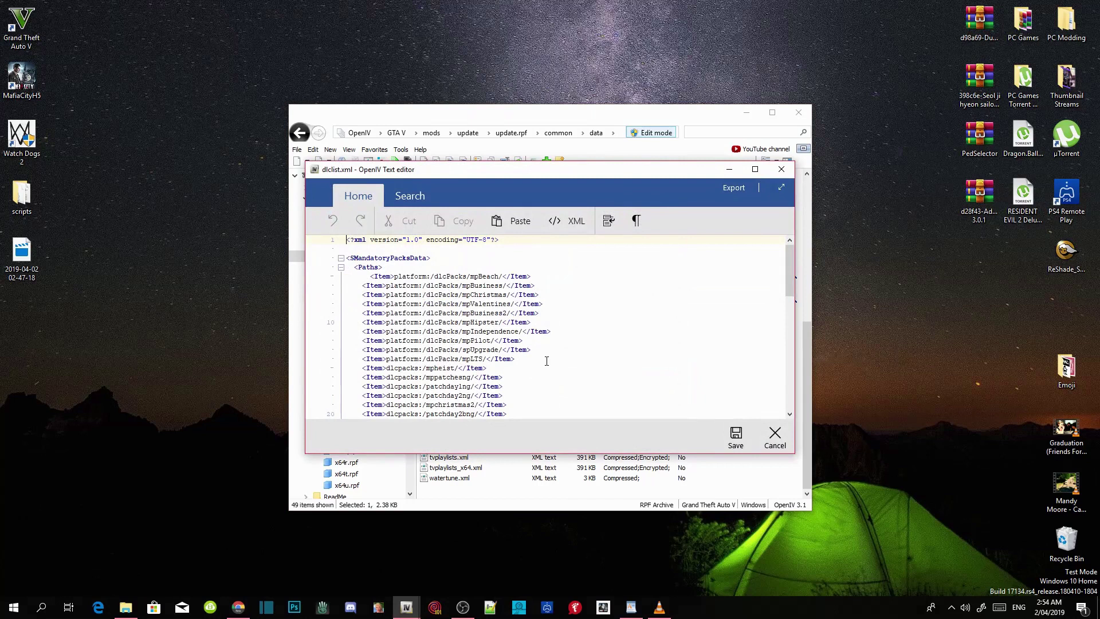
{"action": "scroll", "coordinate": [547, 361], "scroll_direction": "down", "scroll_amount": 15}
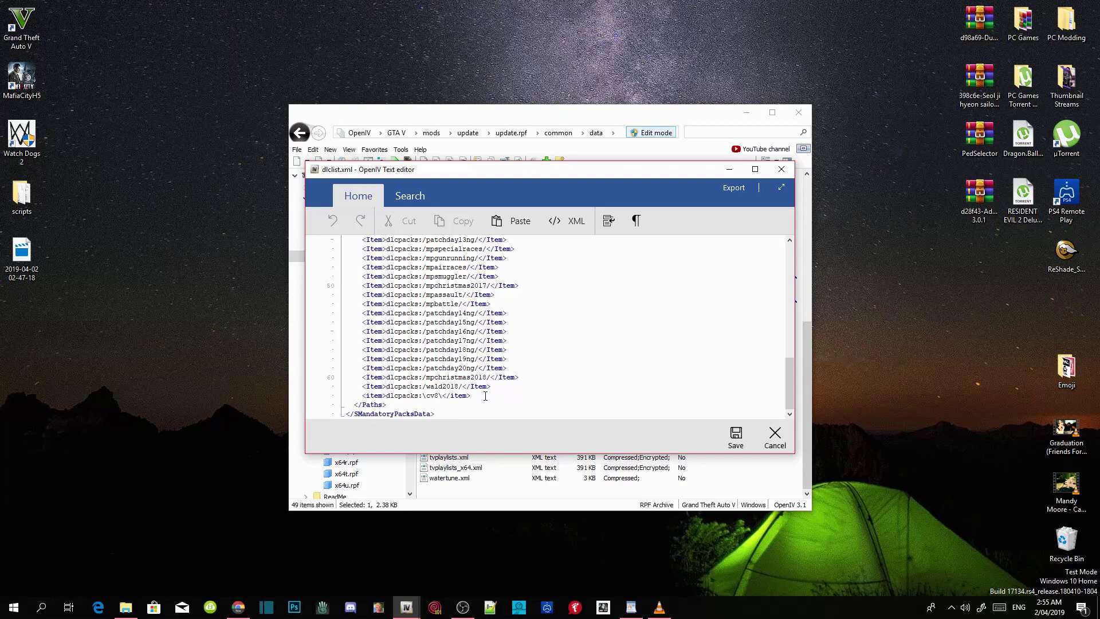
{"action": "left_click", "coordinate": [486, 396]}
{"action": "key", "text": "Return"}
{"action": "type", "text": "<Item>dlcpacks:\\addonpeds\\</Item>"}
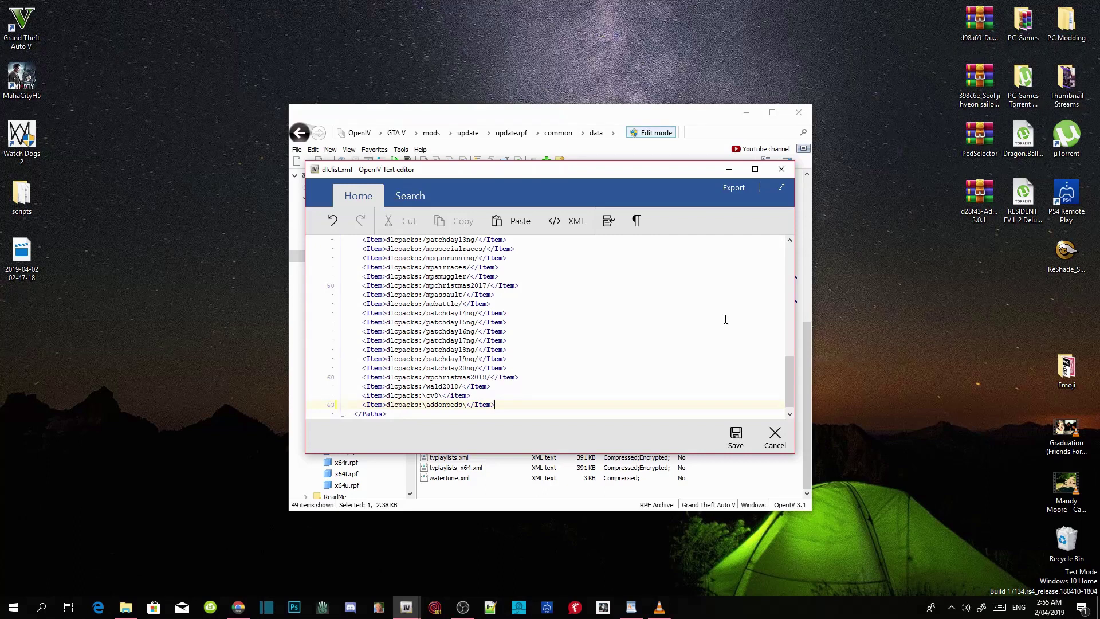
{"action": "left_click", "coordinate": [736, 438]}
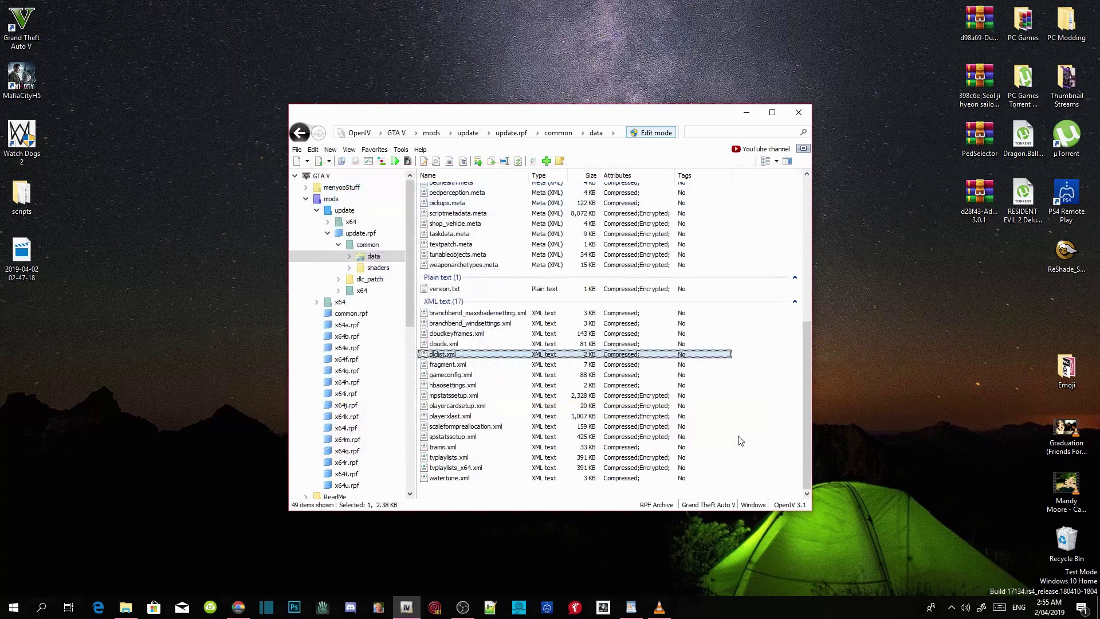
Check that dlclist.xml lists the addonpeds entry, return to the GTA V root, and close OpenIV
{"action": "double_click", "coordinate": [438, 355]}
{"action": "scroll", "coordinate": [460, 381], "scroll_direction": "down", "scroll_amount": 14}
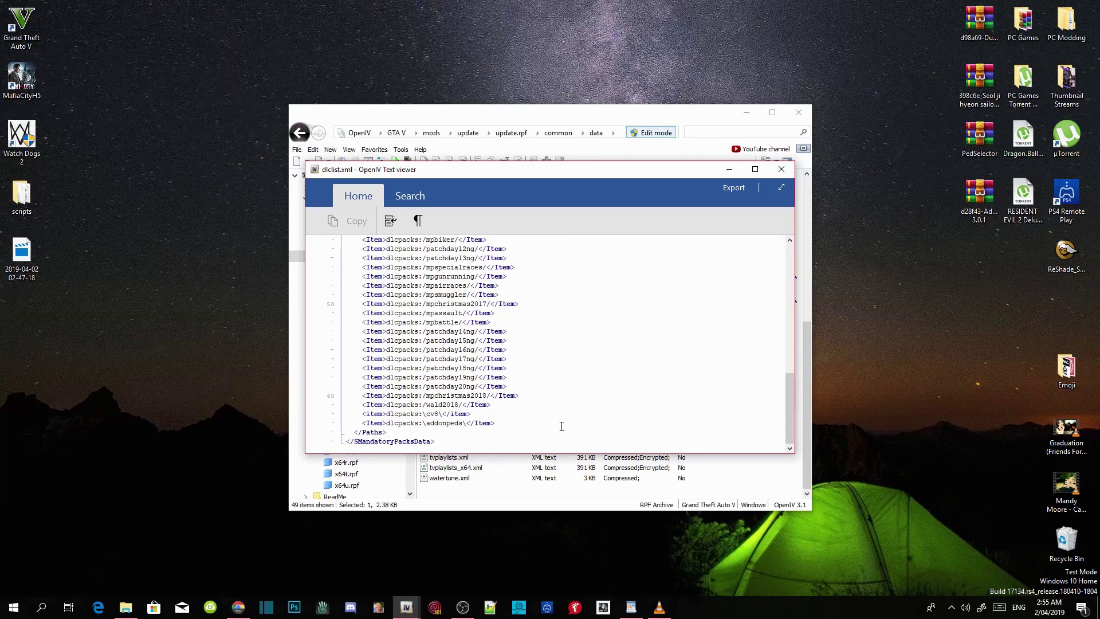
{"action": "left_click", "coordinate": [781, 170]}
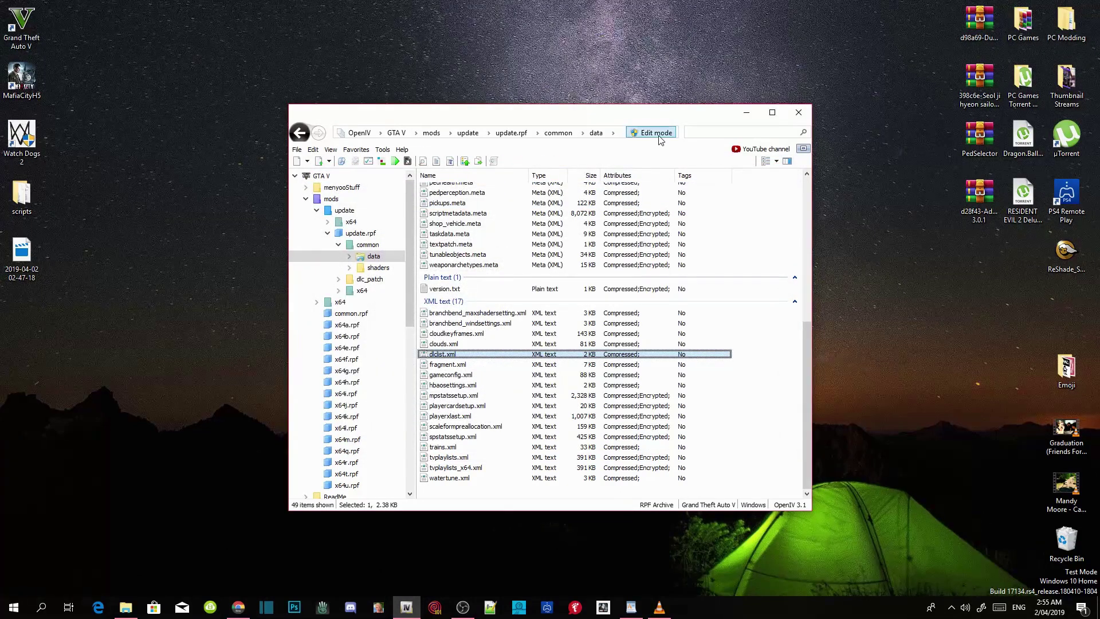
{"action": "left_click", "coordinate": [399, 133]}
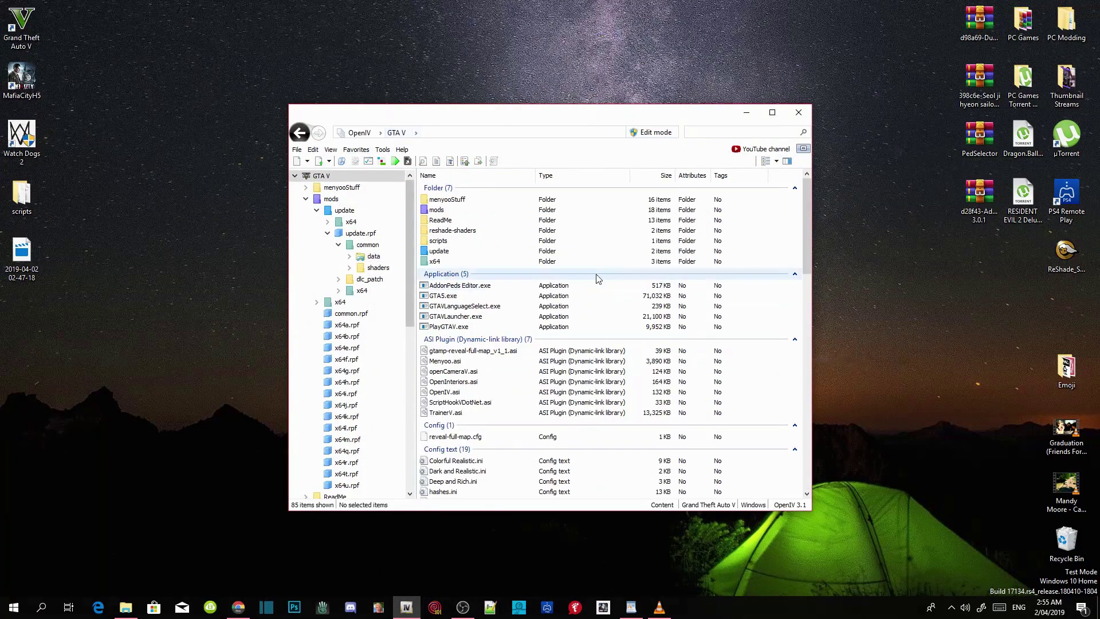
{"action": "left_click", "coordinate": [800, 113]}
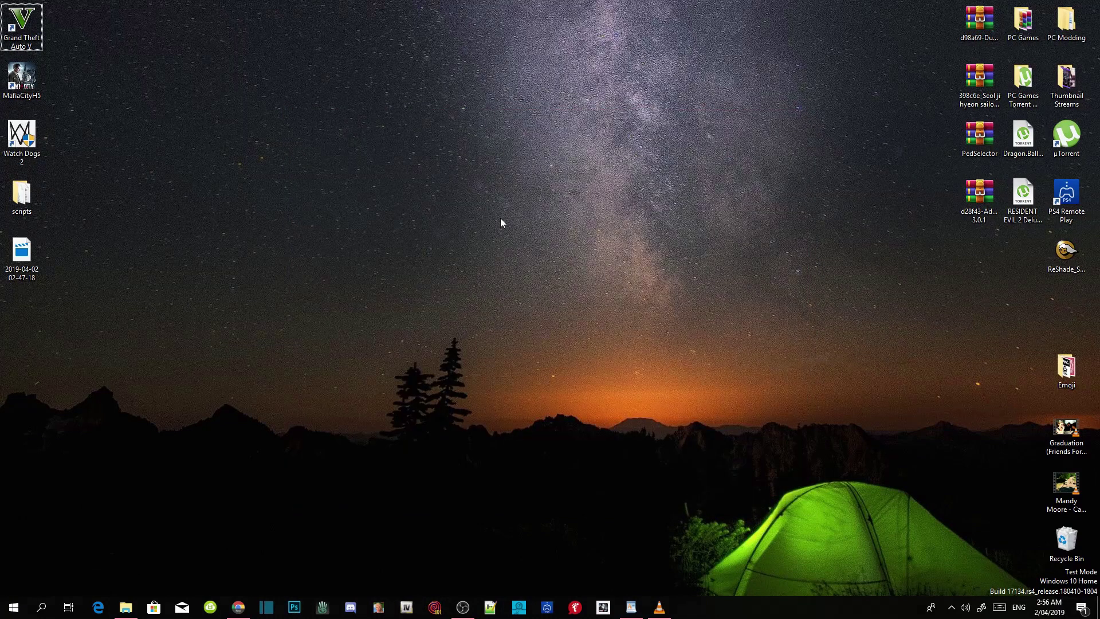